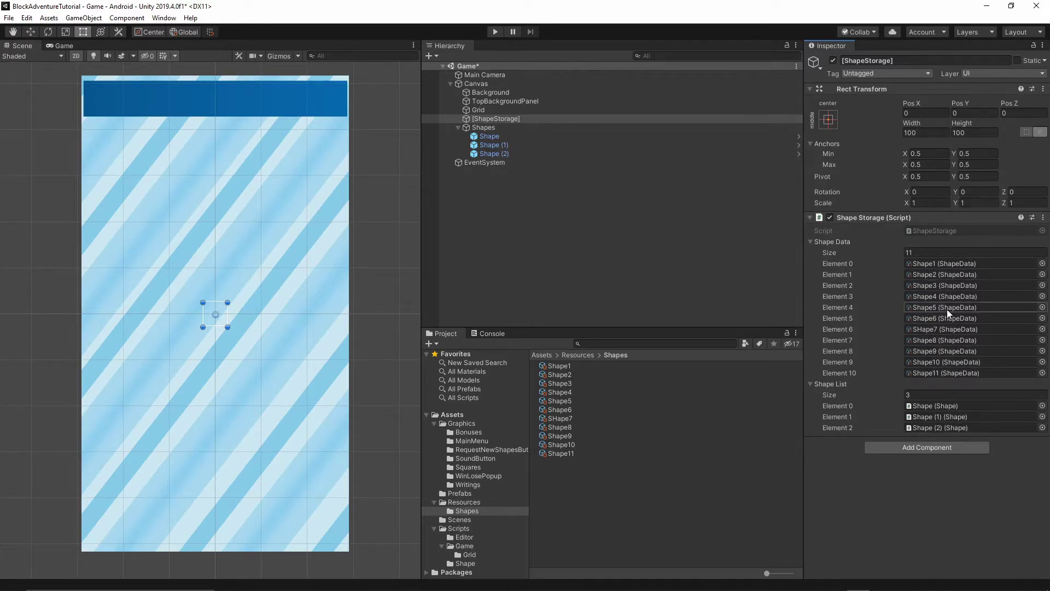
# - Move Shape (1) horizontally to Pos X about -321 and Shape (2) to Pos X about 364
pyautogui.click(609, 204)
pyautogui.click(498, 146)
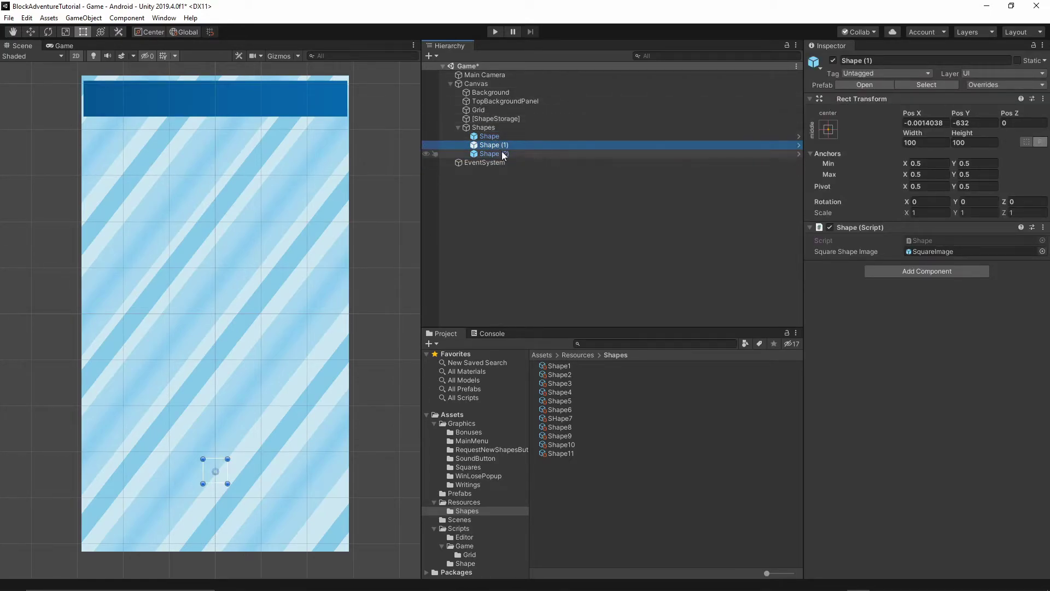
pyautogui.click(19, 46)
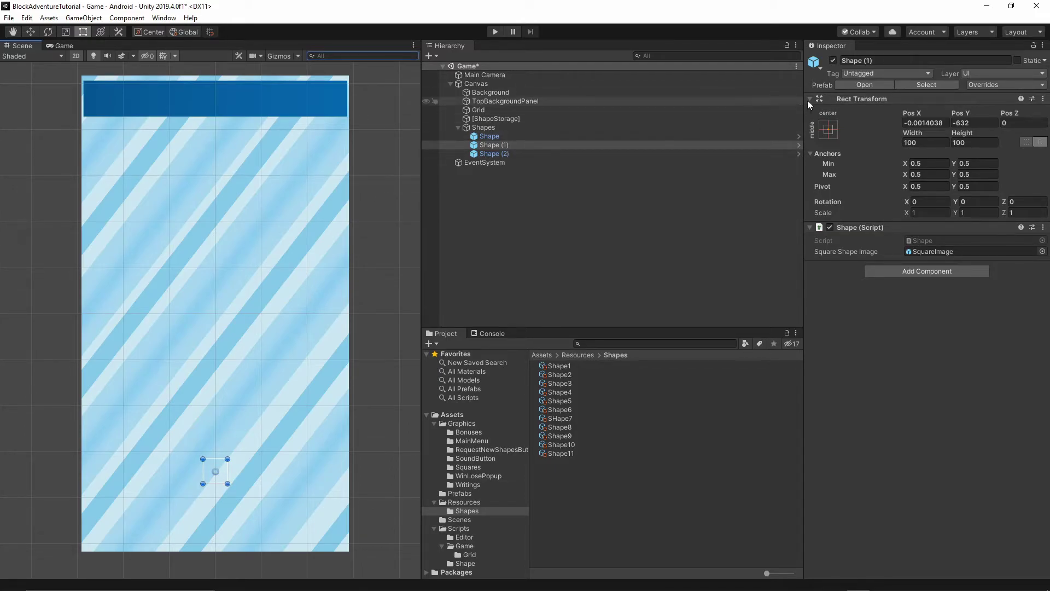
pyautogui.moveTo(914, 110); pyautogui.dragTo(419, 209)
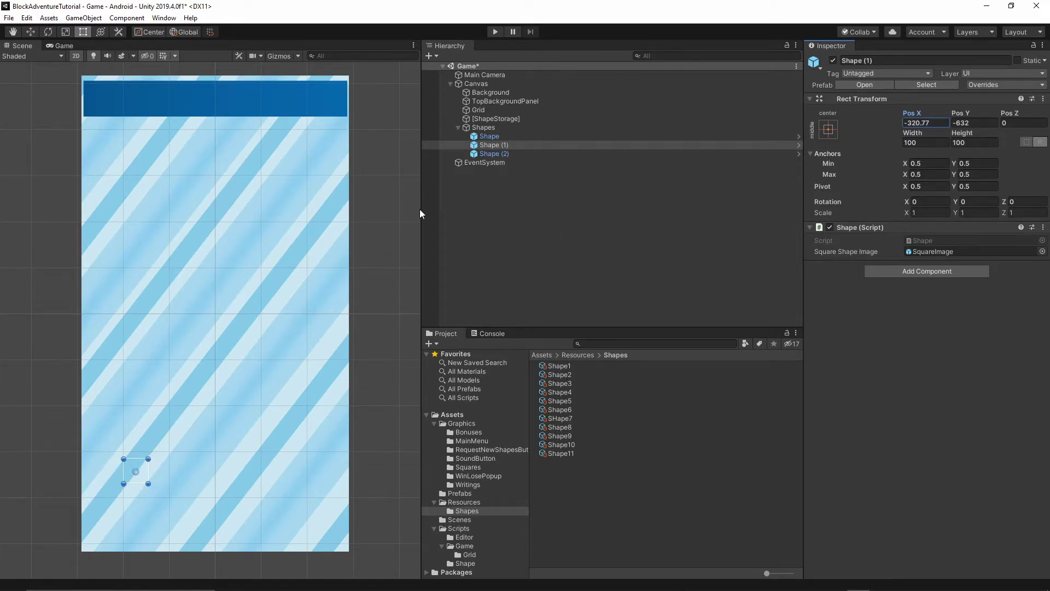
pyautogui.click(488, 154)
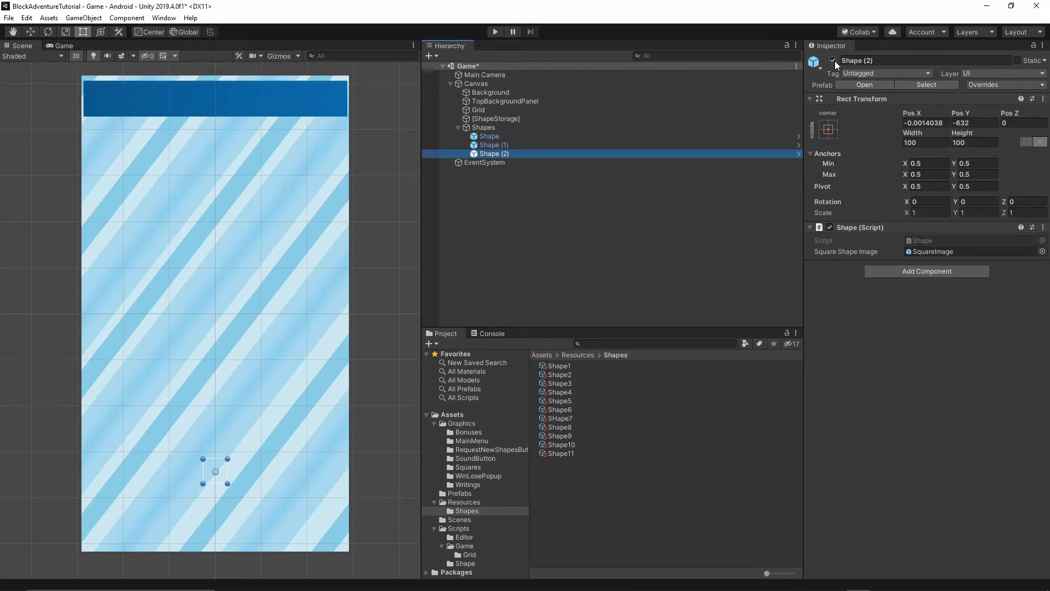
pyautogui.moveTo(912, 117); pyautogui.dragTo(199, 352)
# - Run the game to check the placement of the three shapes, stop it and save the scene
pyautogui.click(497, 33)
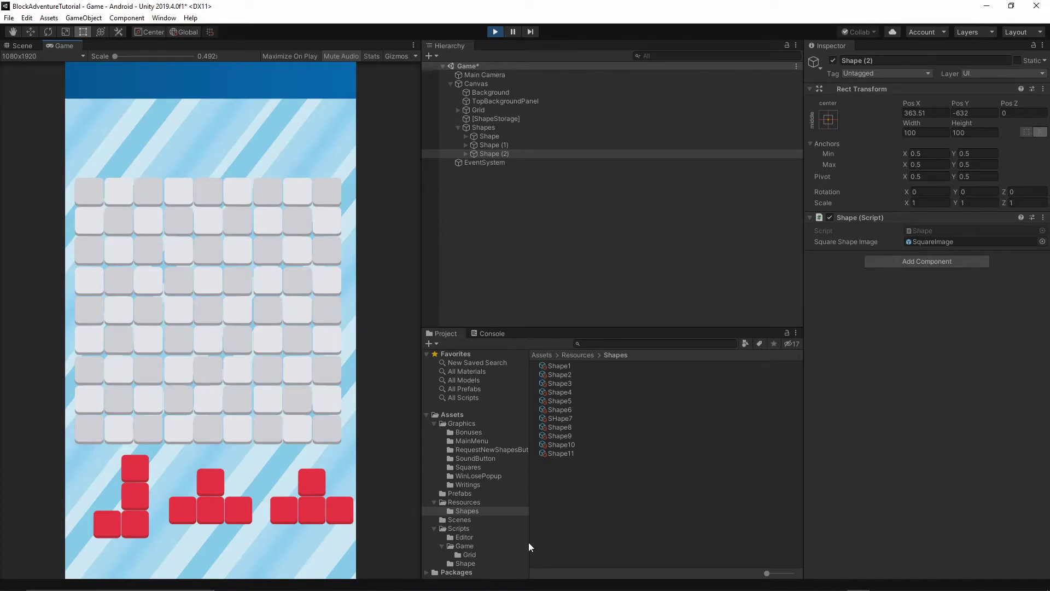
pyautogui.press('Up')
pyautogui.press('Up')
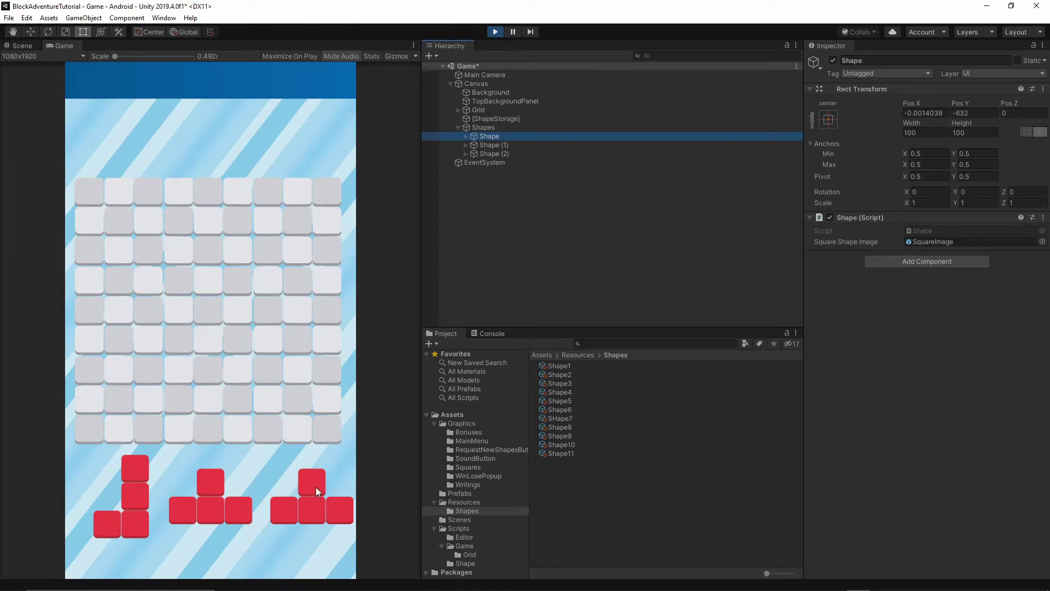
pyautogui.click(495, 31)
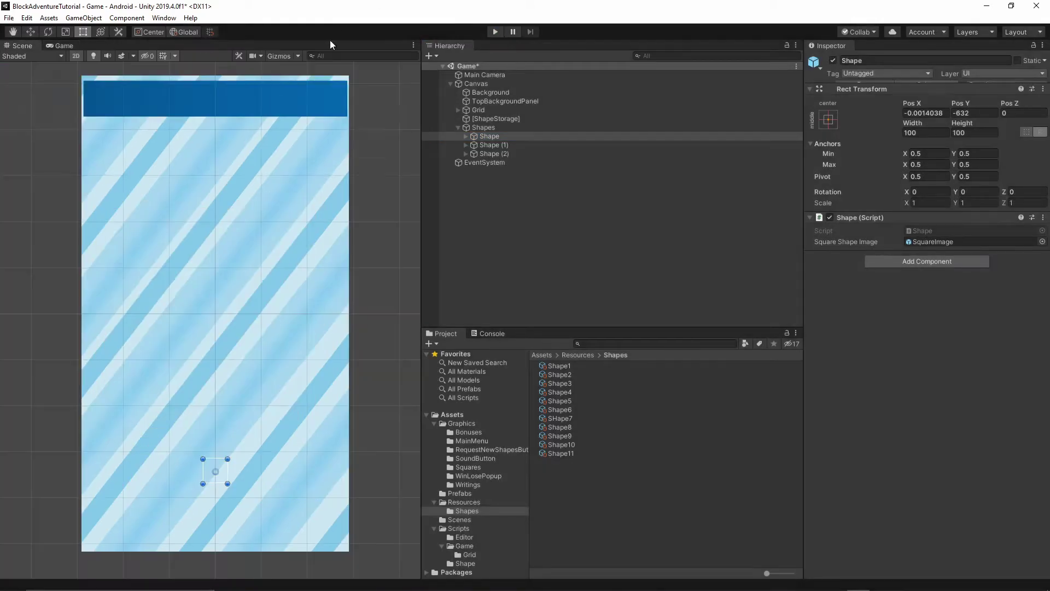
pyautogui.click(9, 17)
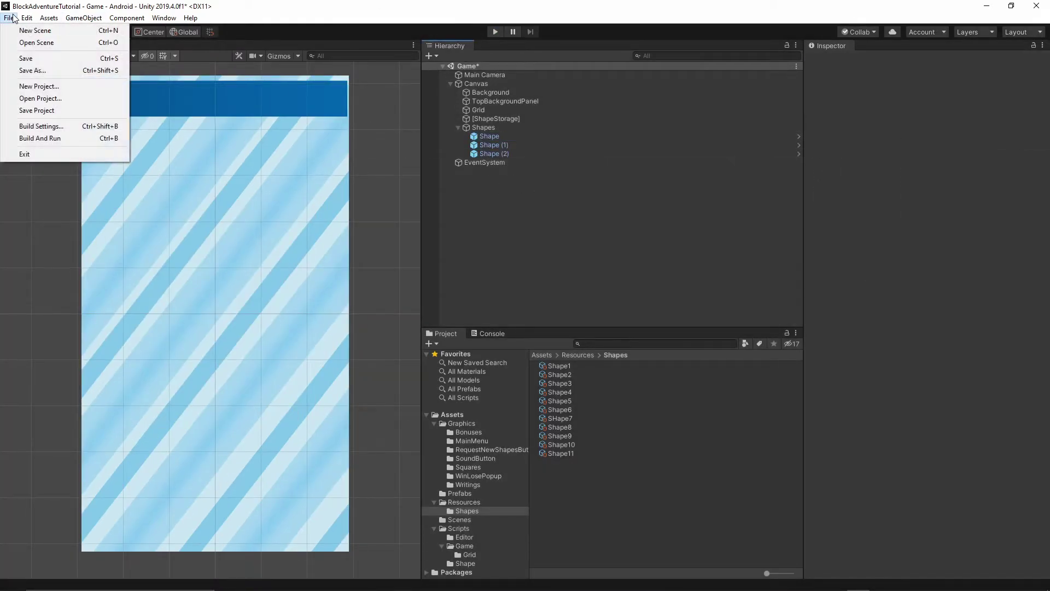
pyautogui.click(34, 59)
# - Set the Shape prefab's X, Y and Z scale to 0.6, save the prefab and test-run the game
pyautogui.click(489, 127)
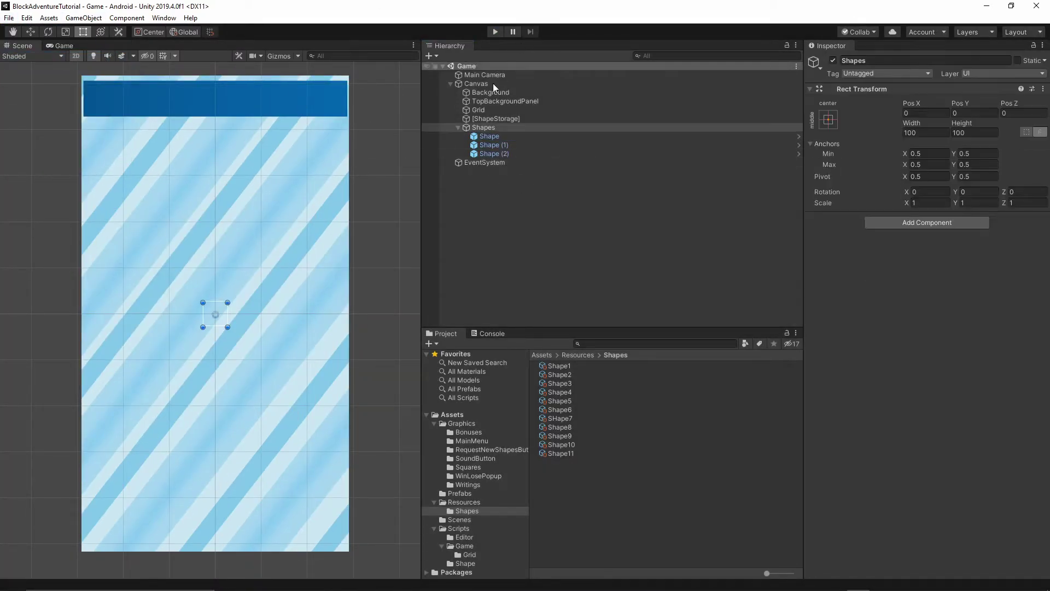
pyautogui.click(490, 137)
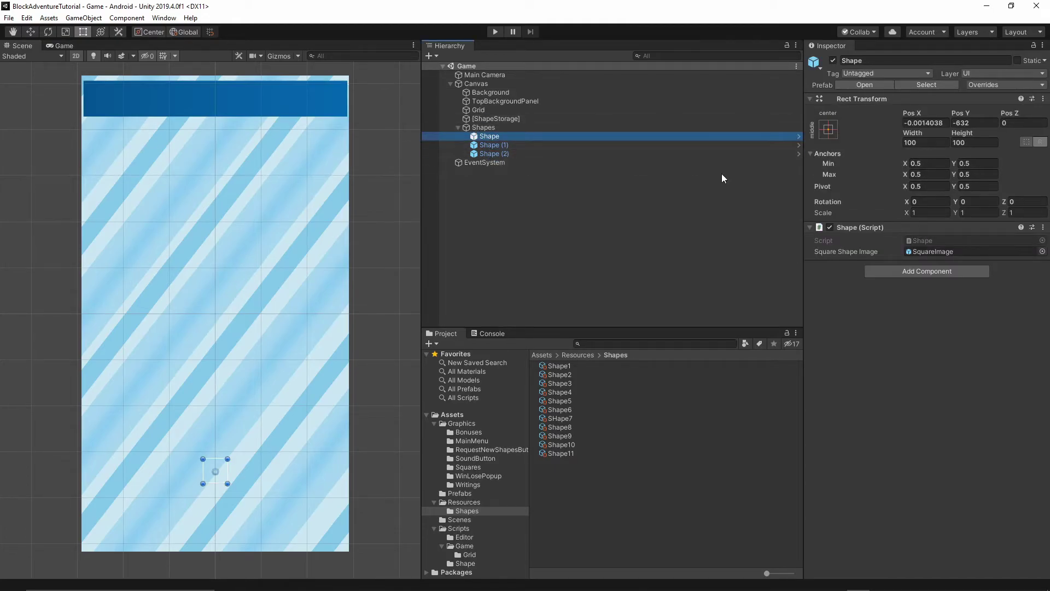
pyautogui.click(845, 87)
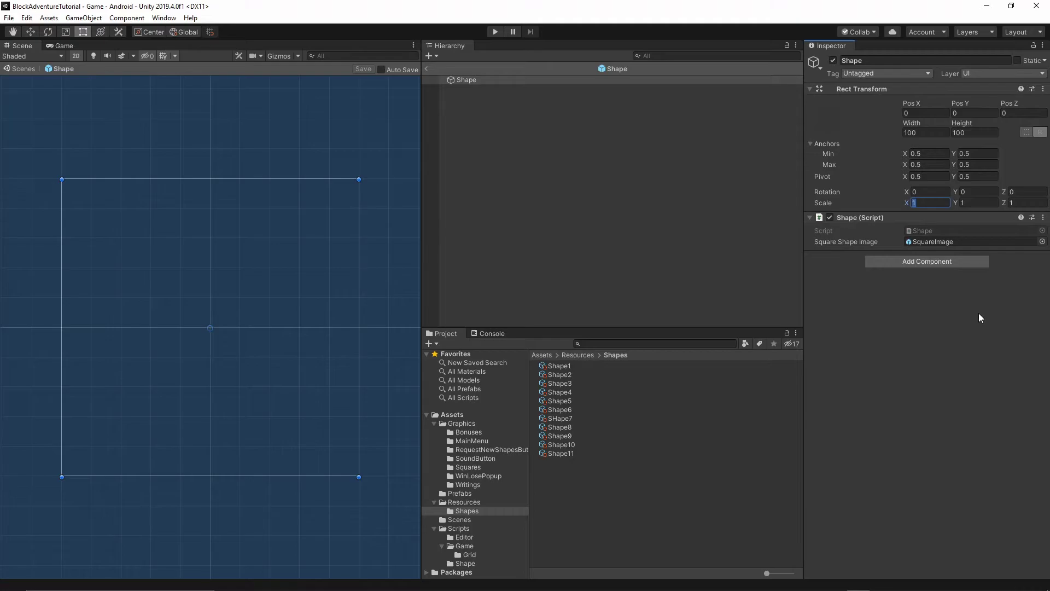
pyautogui.write('0.6')
pyautogui.press('Tab')
pyautogui.write('0.')
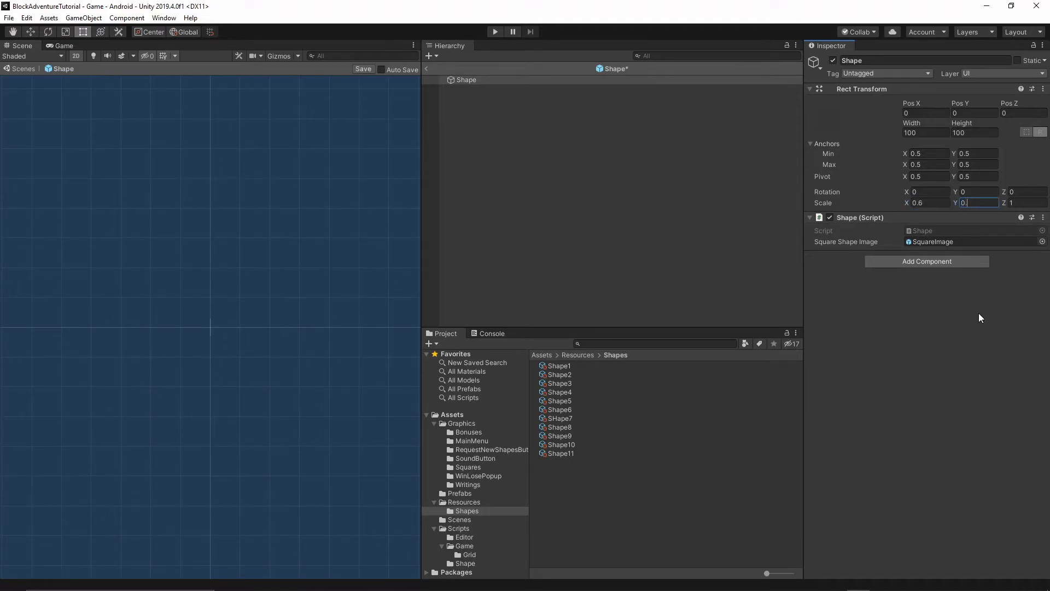
pyautogui.write('6')
pyautogui.press('Tab')
pyautogui.write('0.6')
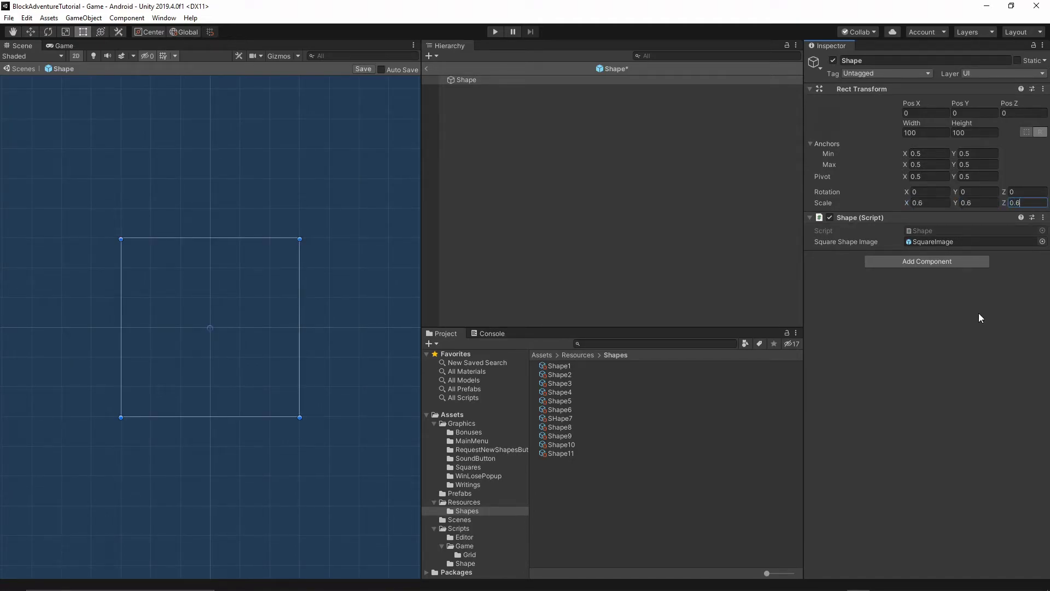
pyautogui.press('Return')
pyautogui.click(427, 68)
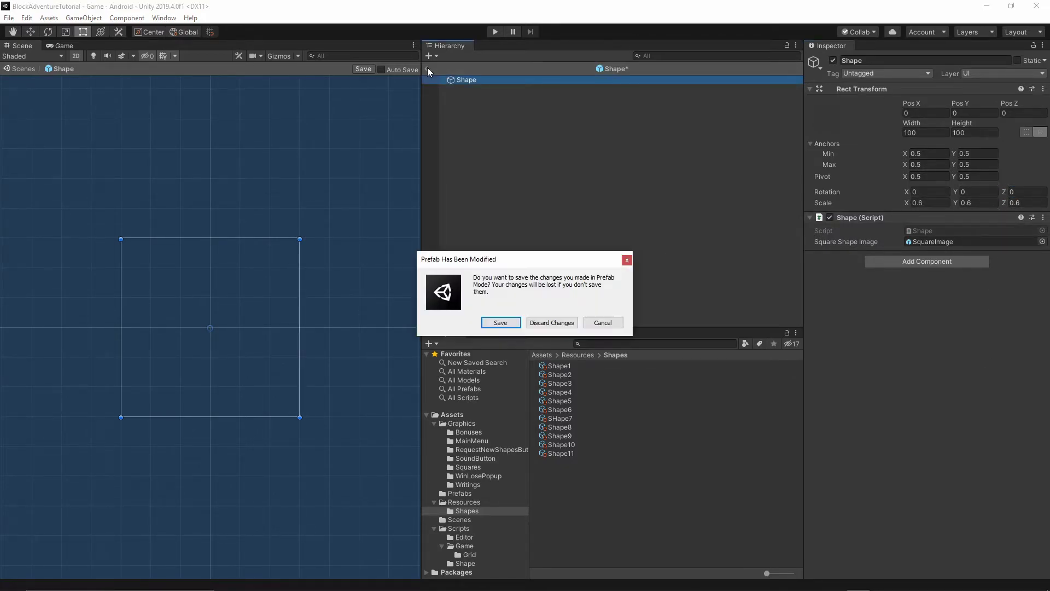
pyautogui.click(499, 323)
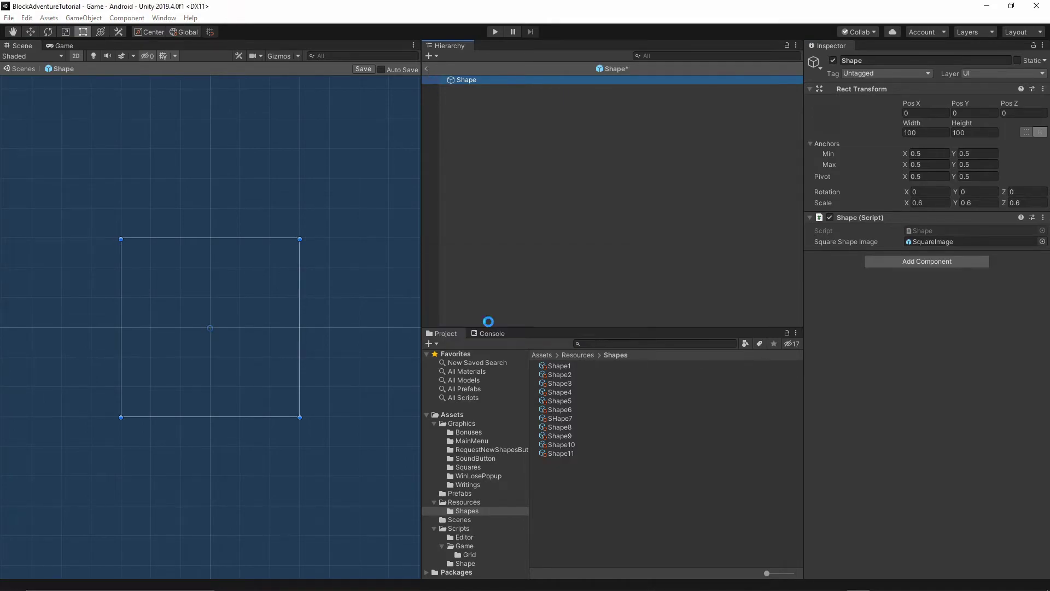
pyautogui.click(491, 34)
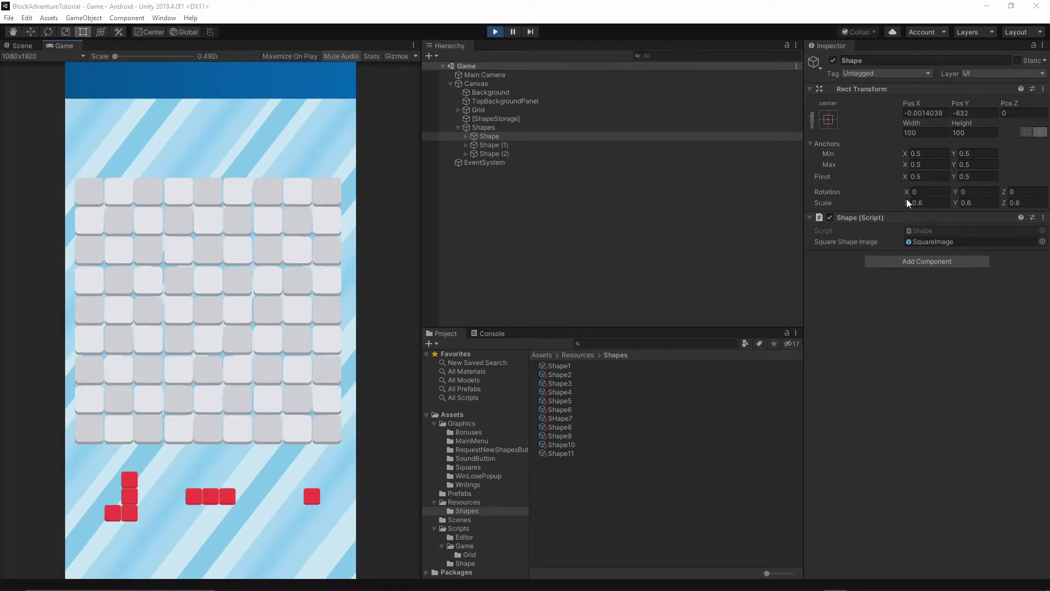
pyautogui.click(495, 32)
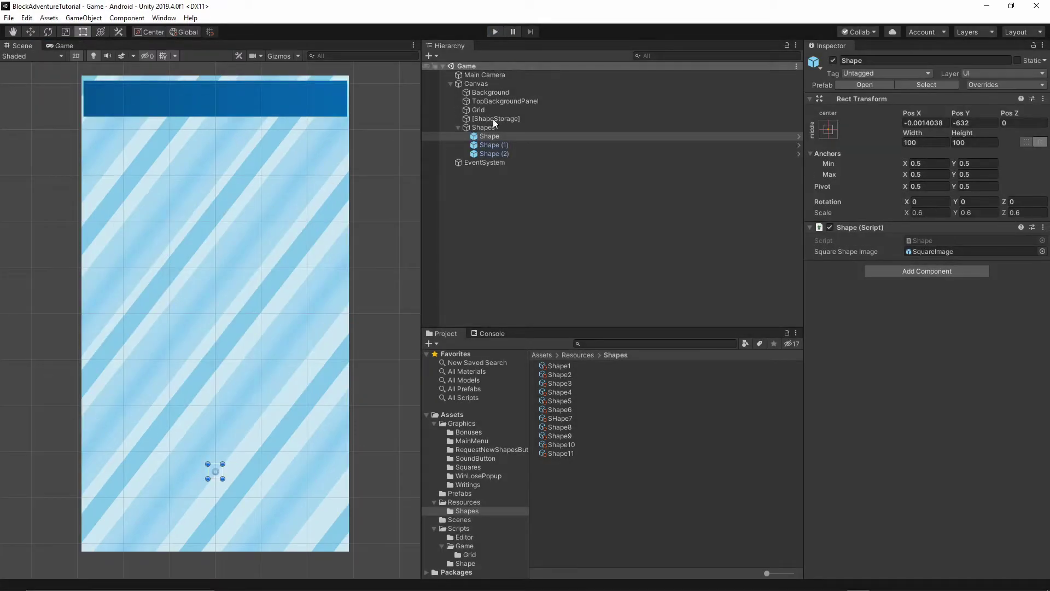
# - Set the Shape prefab's scale to 0.7 on all three axes, save the prefab and test-run the game
pyautogui.click(484, 136)
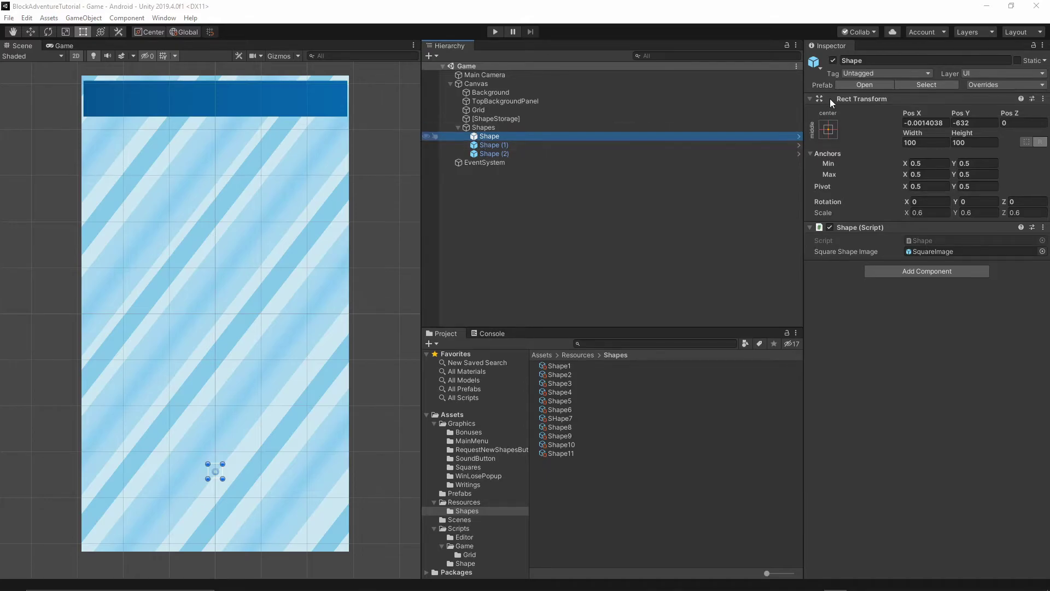
pyautogui.click(856, 84)
pyautogui.click(928, 203)
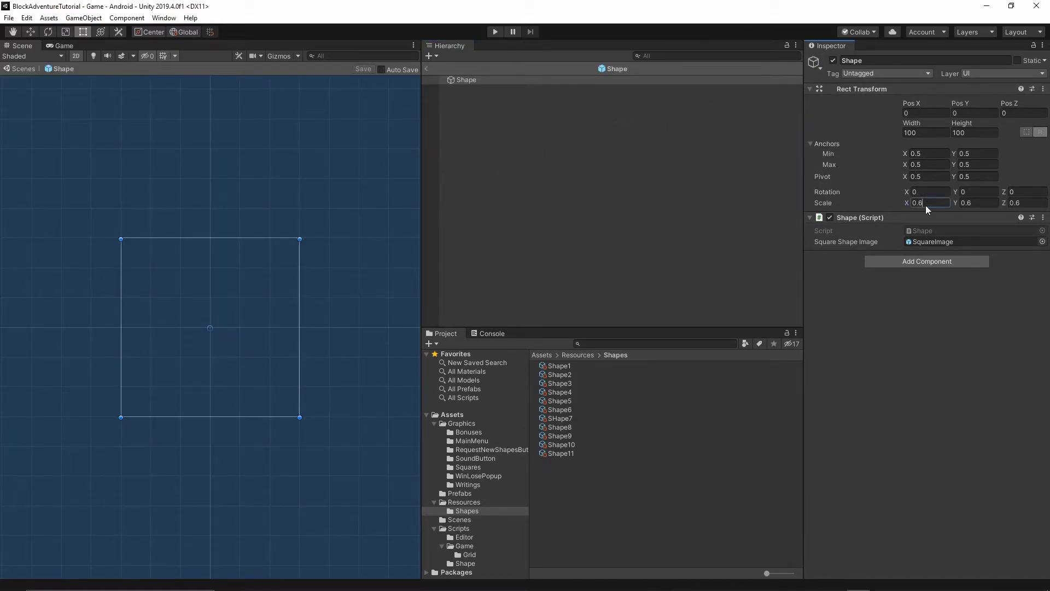
pyautogui.press('BackSpace')
pyautogui.write('7')
pyautogui.press('Tab')
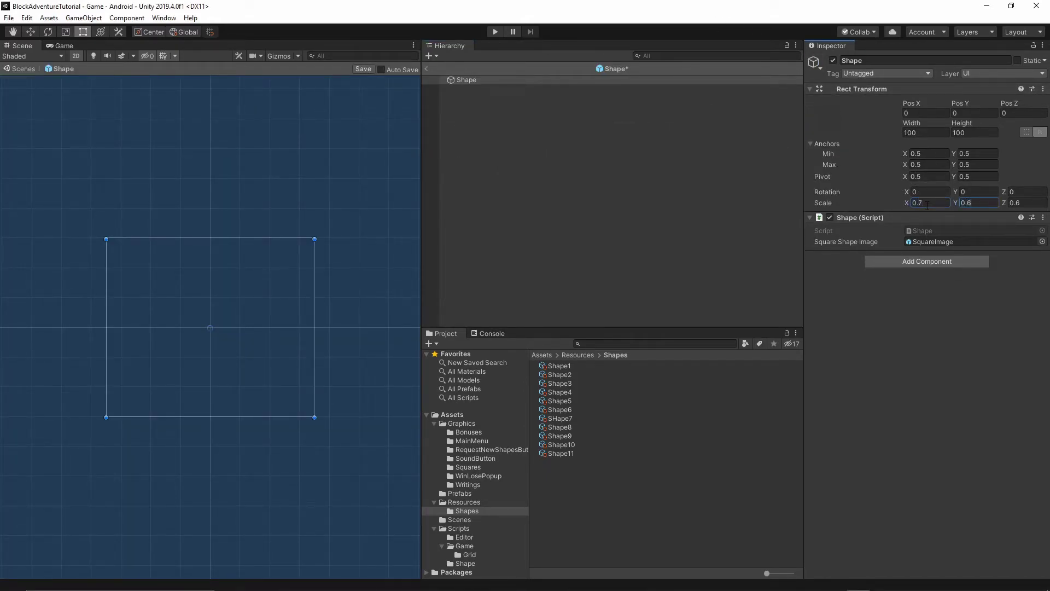
pyautogui.write('0.7')
pyautogui.press('Tab')
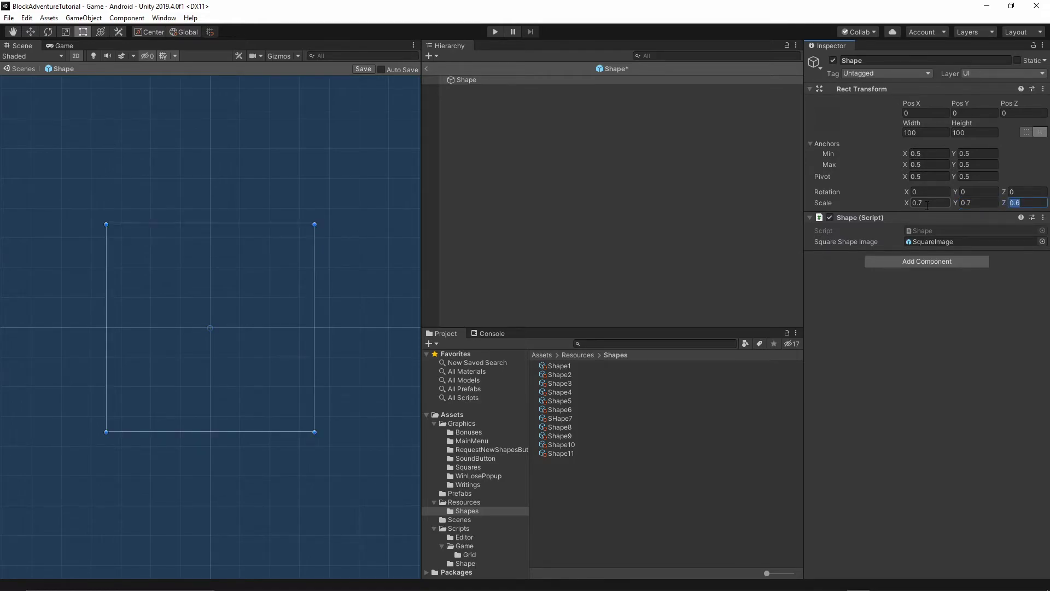
pyautogui.press('Right')
pyautogui.press('Return')
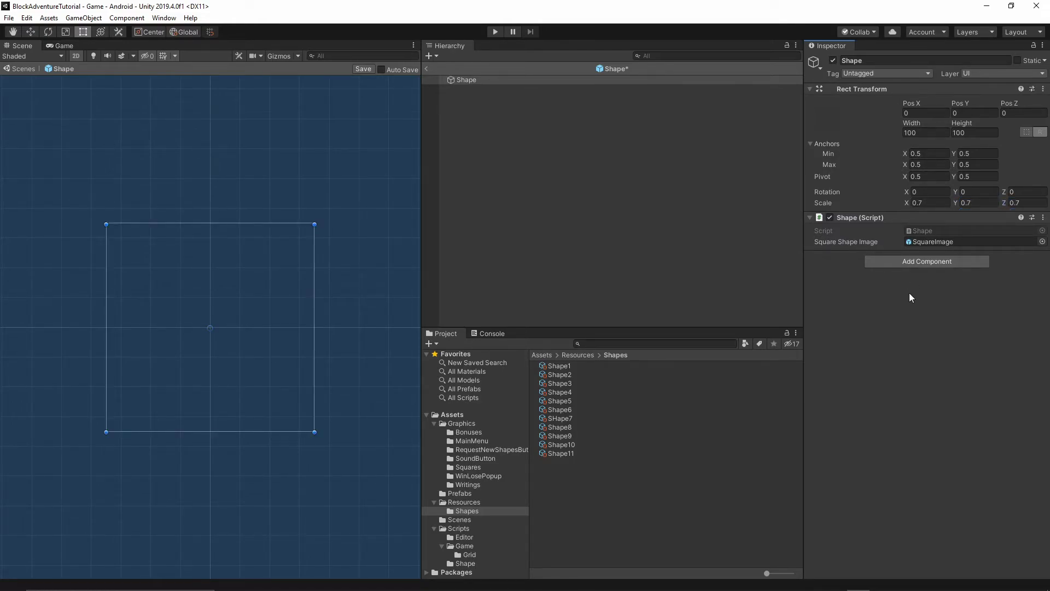
pyautogui.click(428, 69)
pyautogui.click(497, 322)
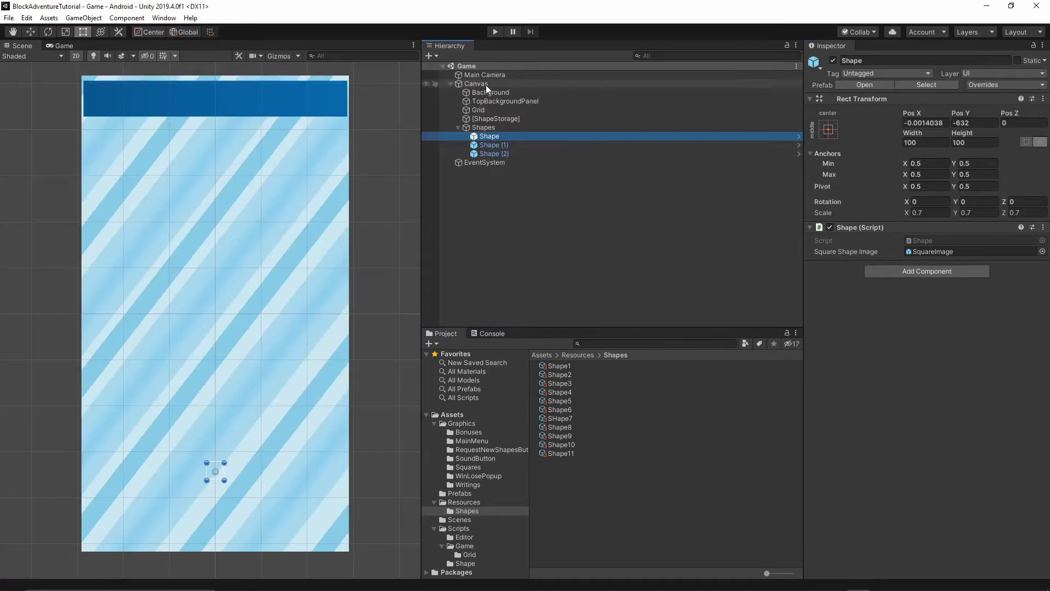
pyautogui.click(495, 32)
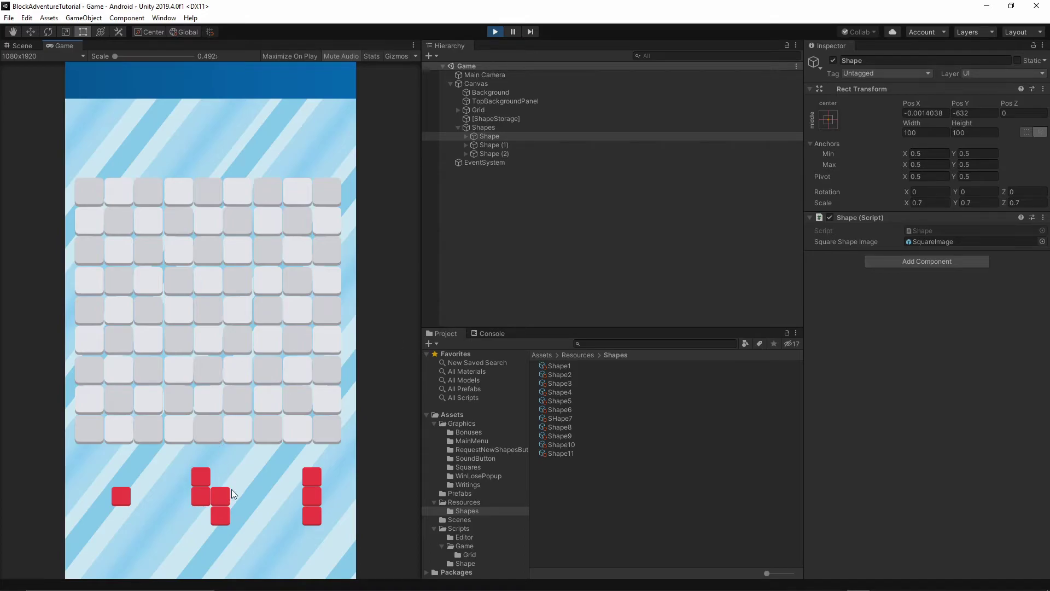
pyautogui.click(495, 32)
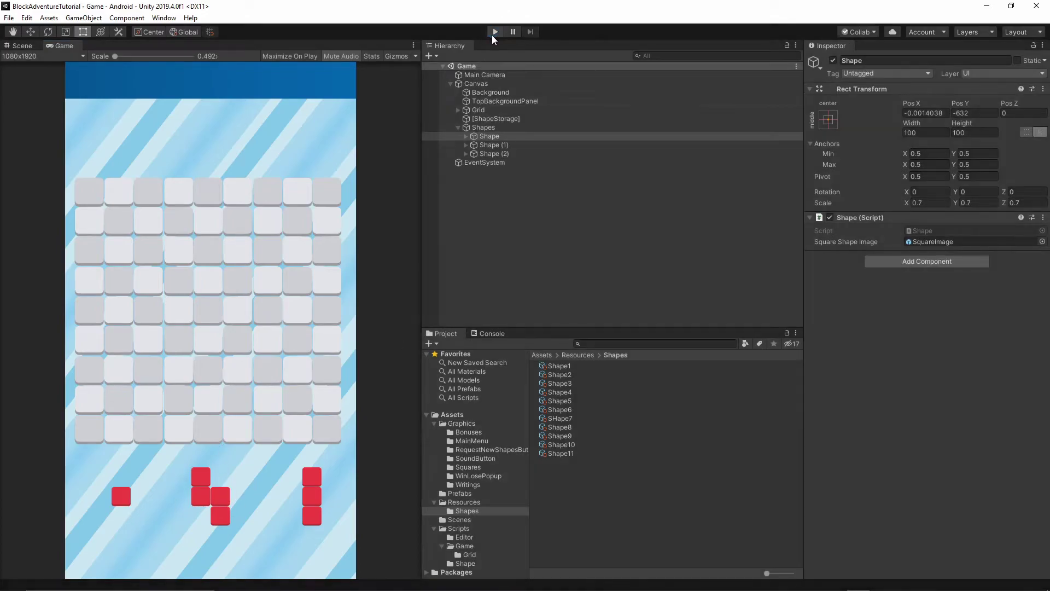
# - Lower the Shapes parent object to Pos Y about -47 and test-run the game to check its placement
pyautogui.click(485, 129)
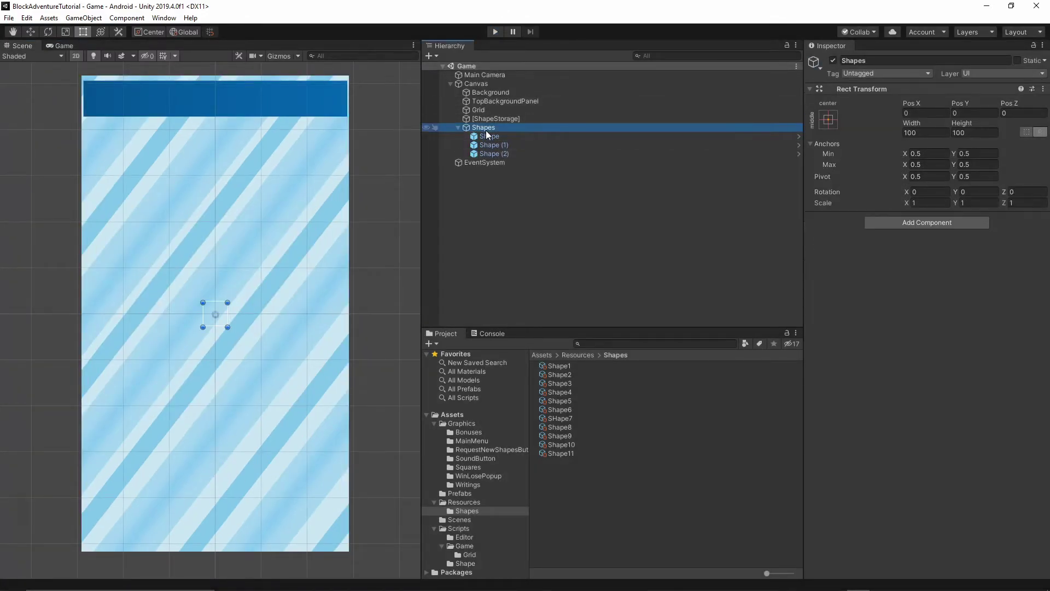
pyautogui.moveTo(960, 103); pyautogui.dragTo(119, 204)
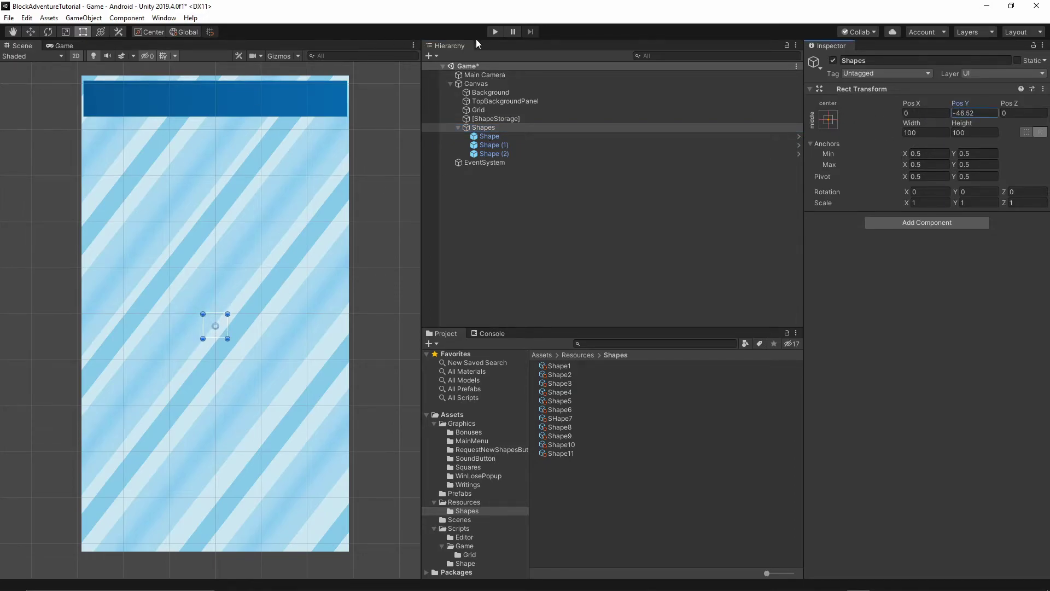
pyautogui.click(497, 29)
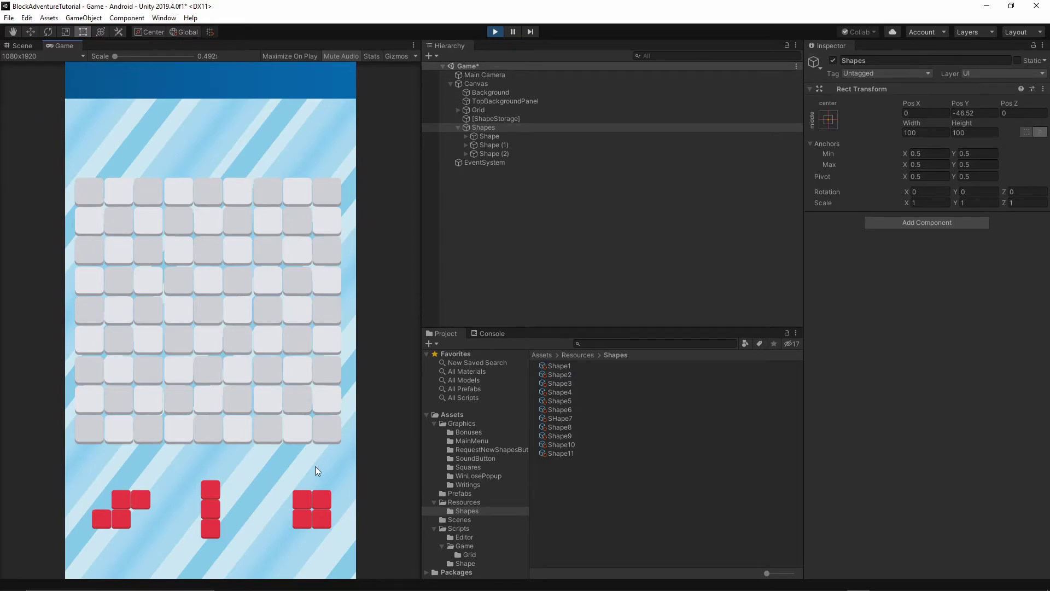
pyautogui.click(495, 31)
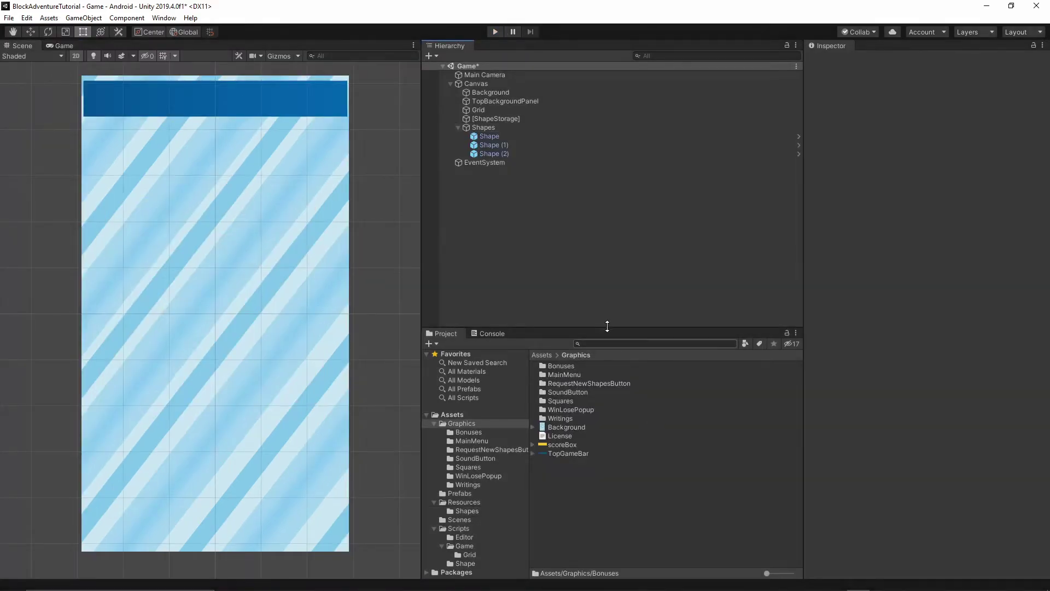
# - Add an Image component to the Shapes parent object
pyautogui.click(475, 129)
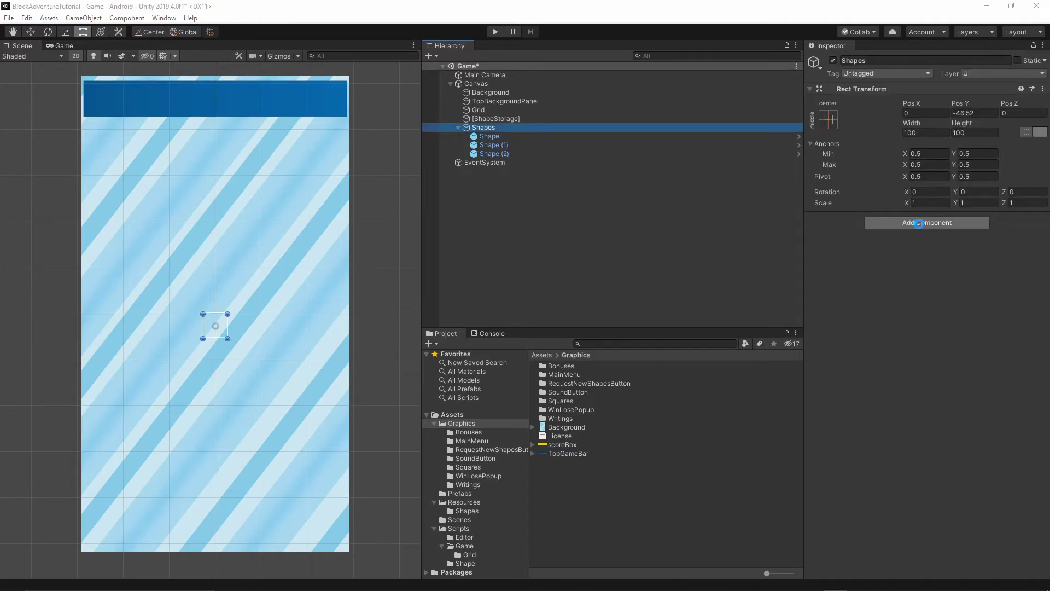
pyautogui.click(919, 223)
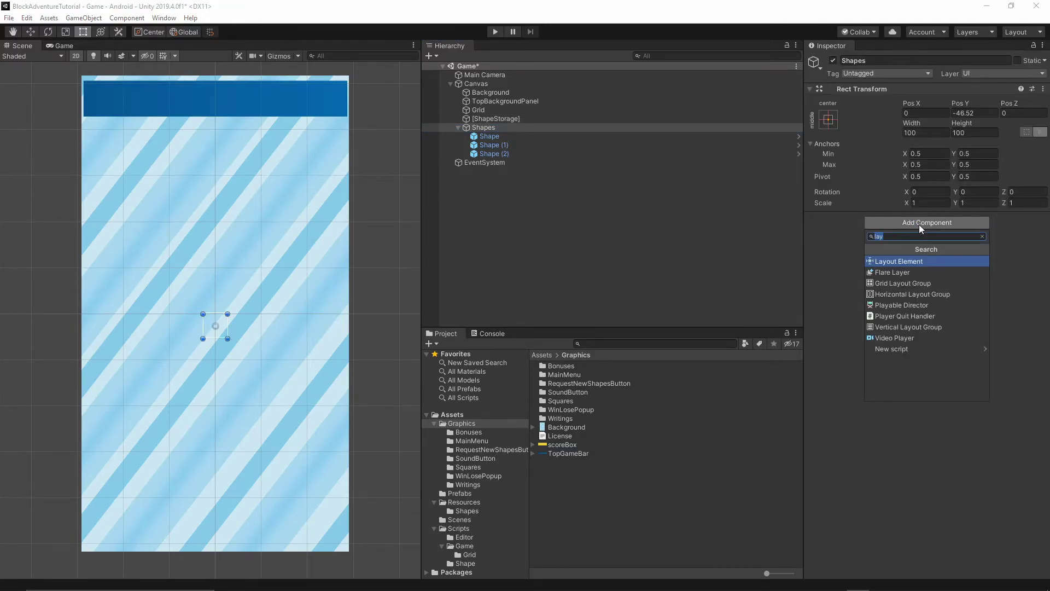
pyautogui.write('Image')
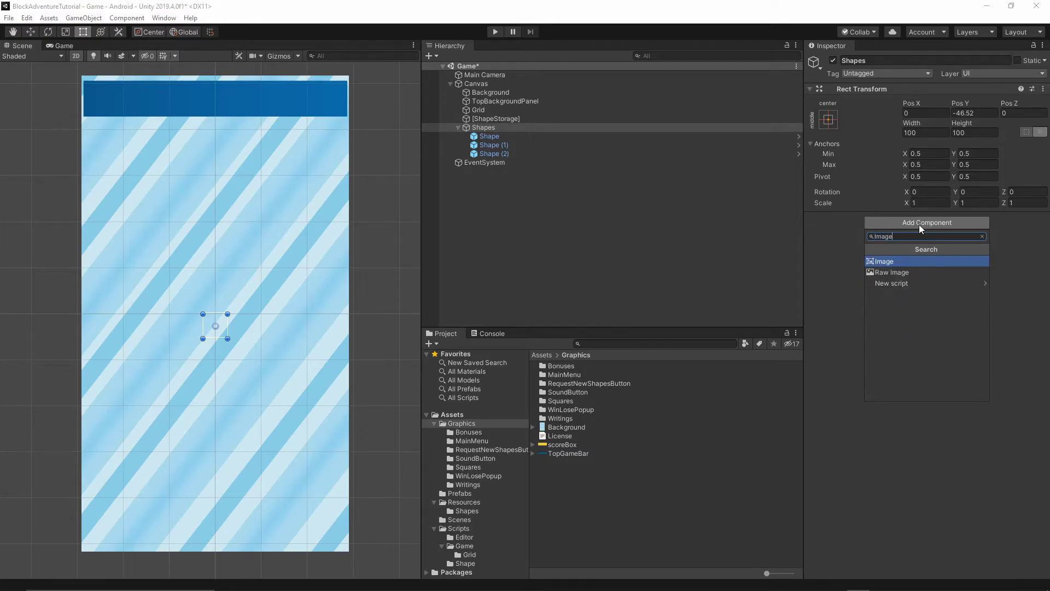
pyautogui.click(883, 262)
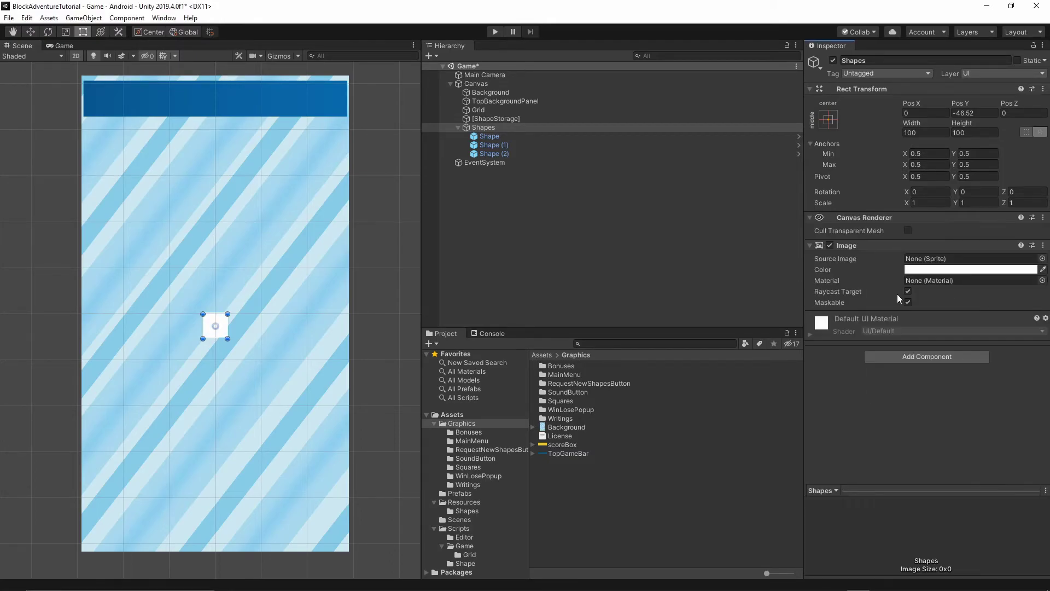
# - Assign the PopupBackground sprite as the source image of the Shapes parent's Image component
pyautogui.click(1042, 259)
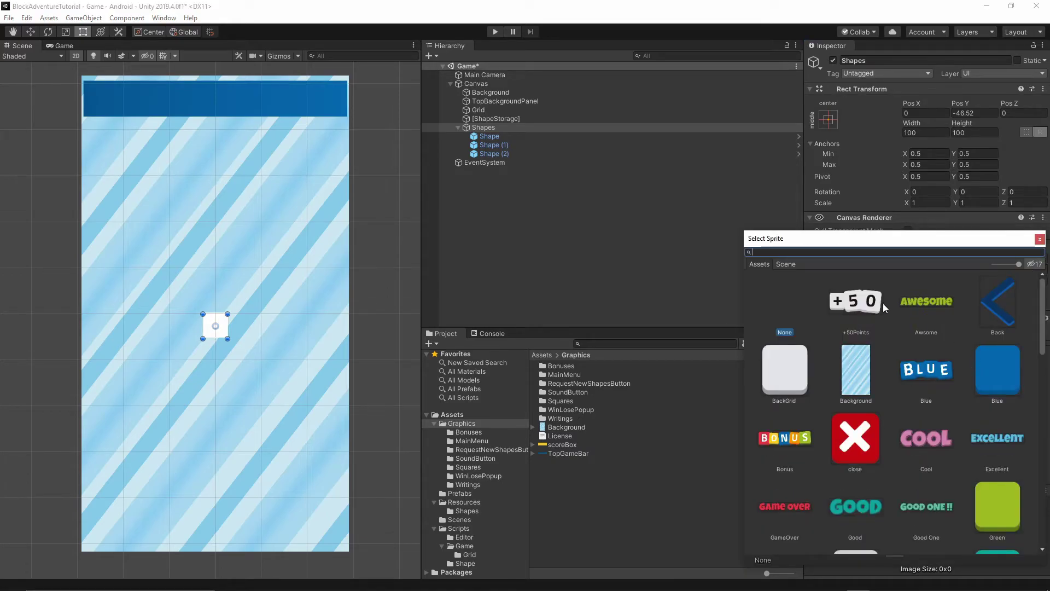
pyautogui.scroll(-10, 924, 389)
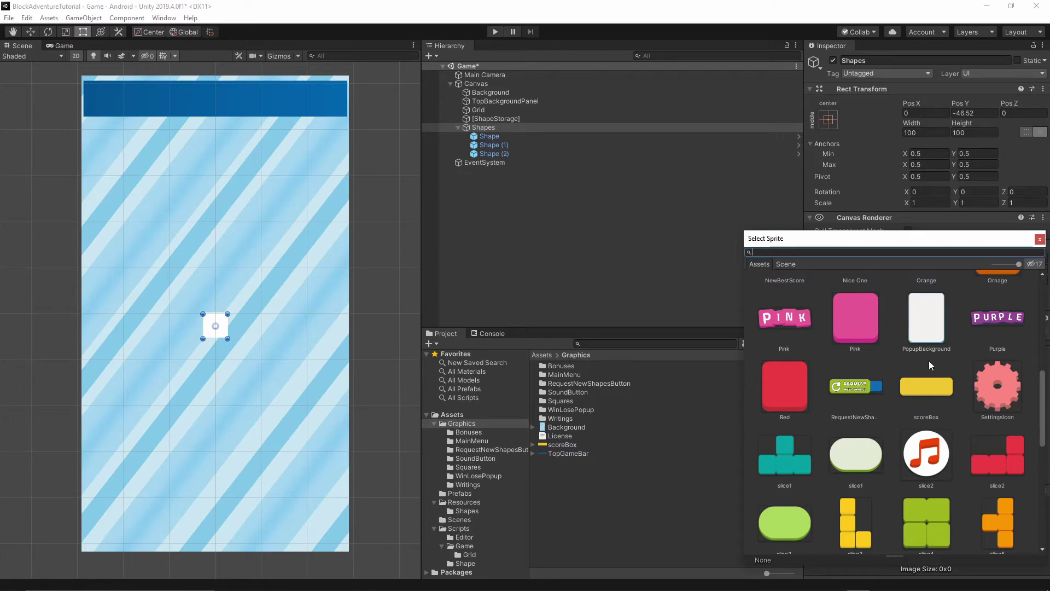
pyautogui.click(922, 327)
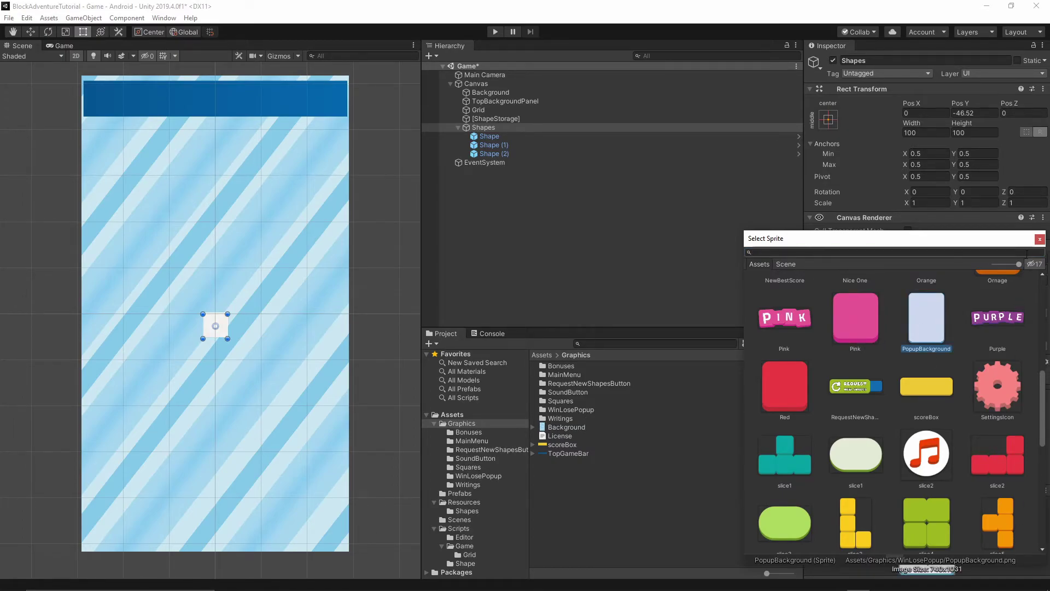
pyautogui.doubleClick(924, 322)
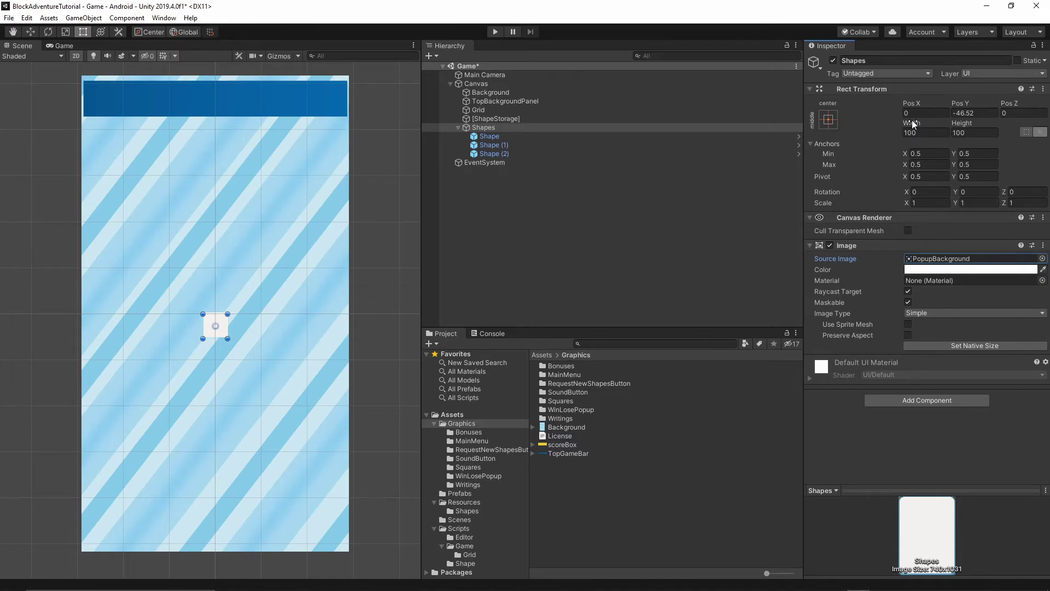
# - Stretch the Shapes background to a Width of about 1259 and a Height of 191, and check it in the Game view
pyautogui.moveTo(913, 124); pyautogui.dragTo(129, 172)
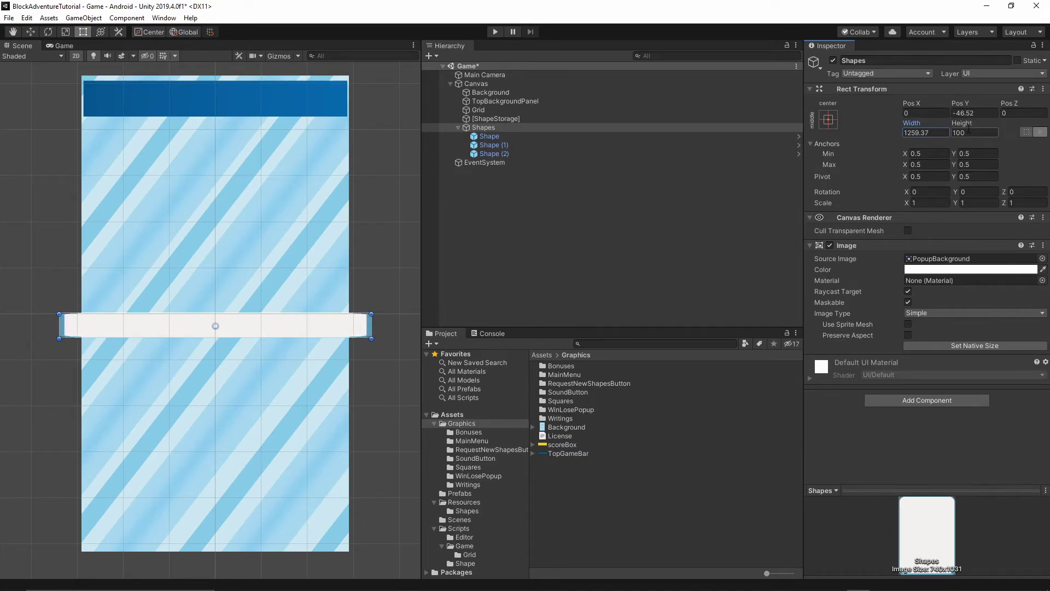
pyautogui.moveTo(969, 128); pyautogui.dragTo(95, 144)
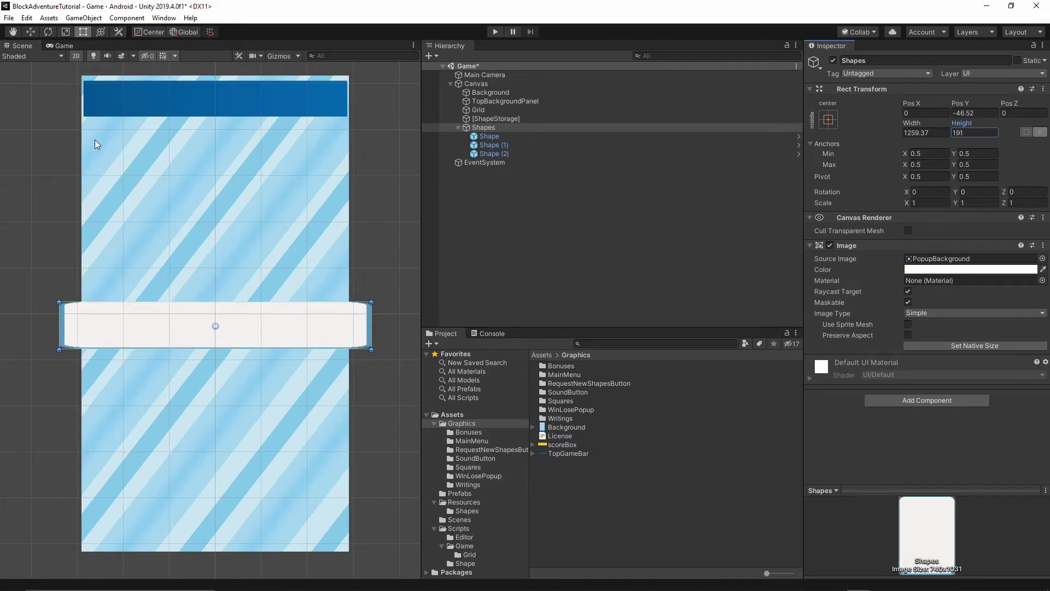
pyautogui.click(60, 46)
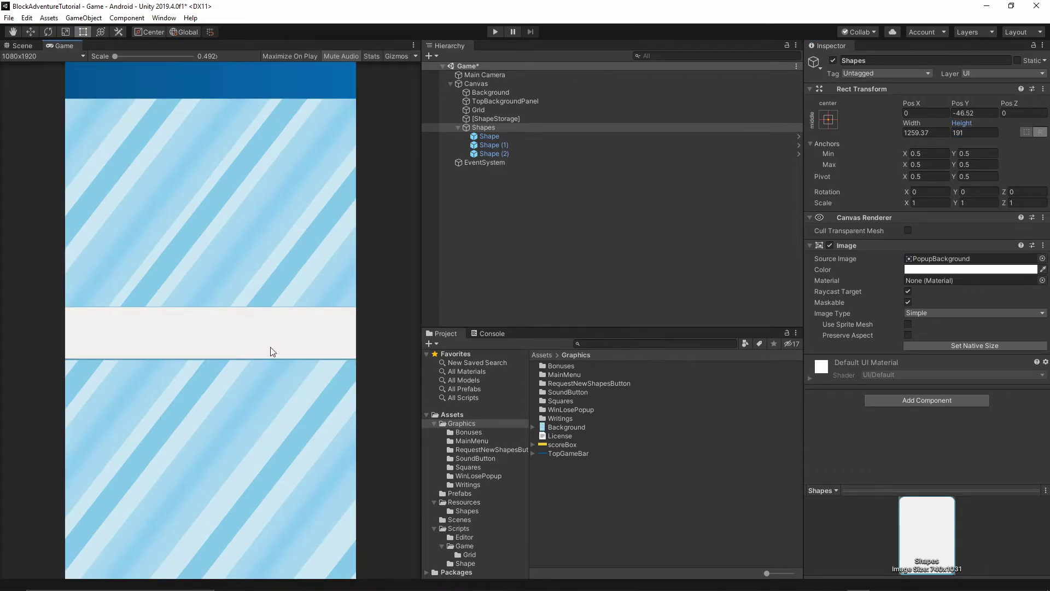
# - Make the Shapes background semi-transparent by reducing its image colour's alpha to 170
pyautogui.click(928, 271)
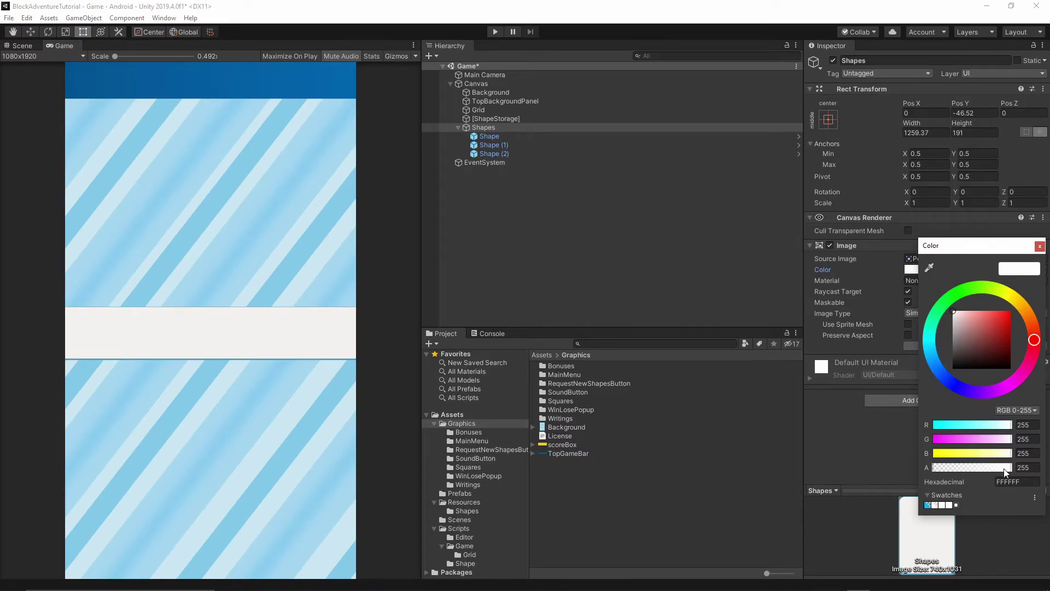
pyautogui.moveTo(1008, 468); pyautogui.dragTo(985, 469)
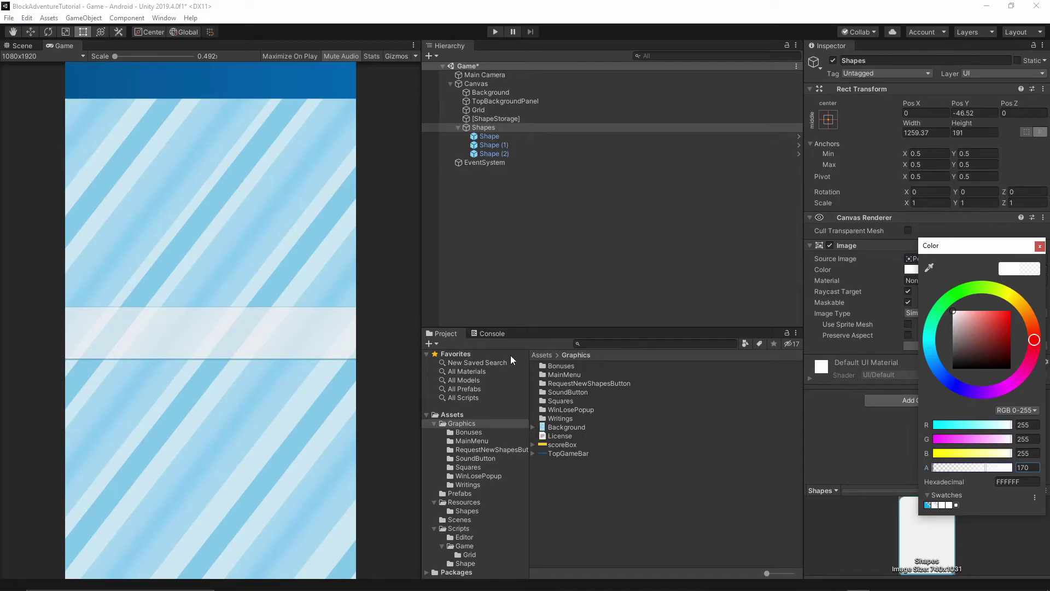
pyautogui.click(1040, 246)
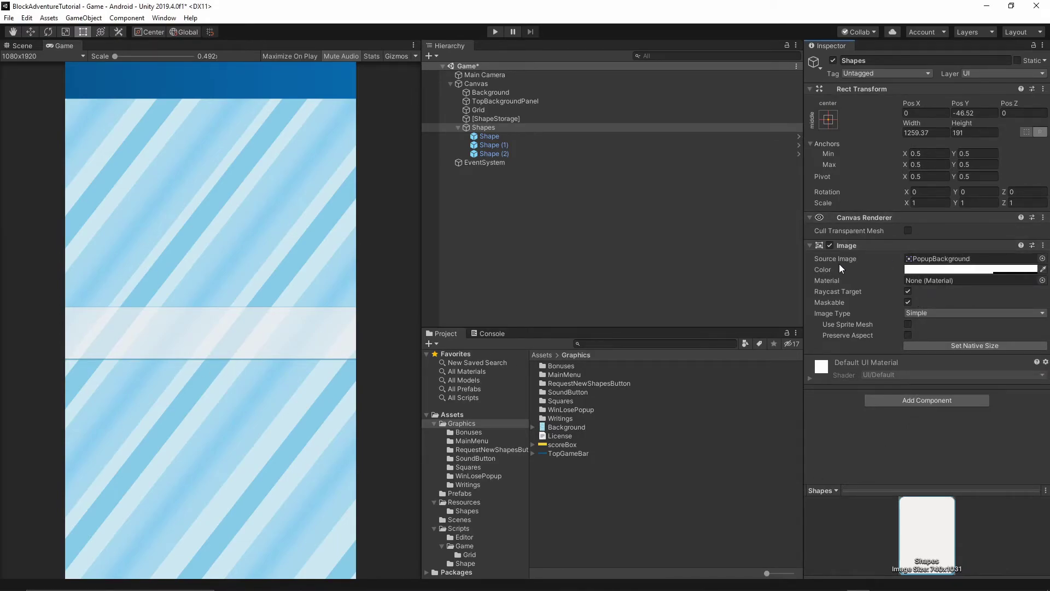
# - Assign the built-in UISprite as the source image of the Shapes parent
pyautogui.click(1042, 259)
pyautogui.scroll(-10, 914, 406)
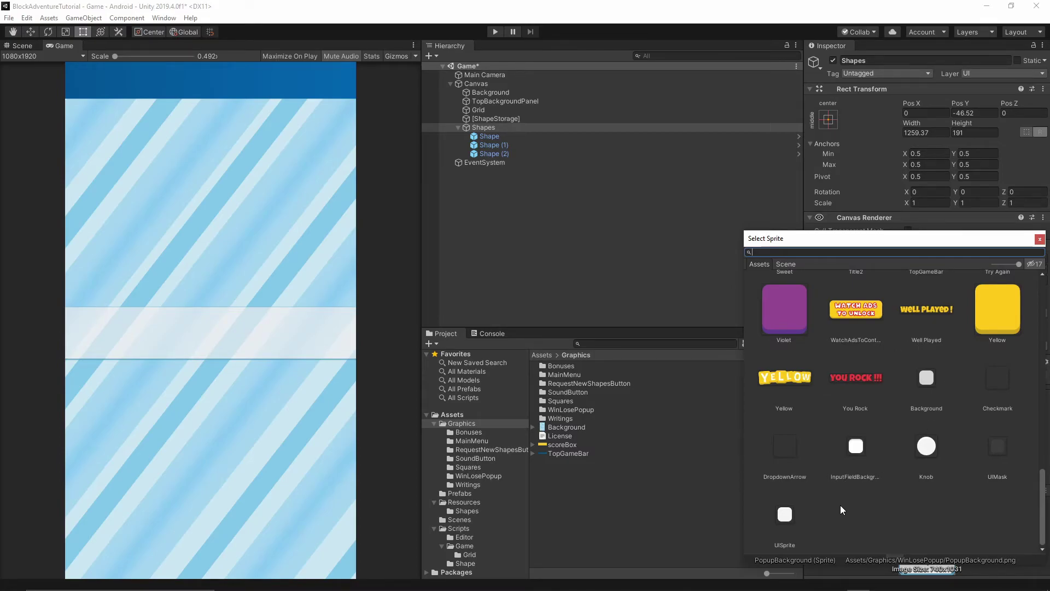
pyautogui.click(788, 517)
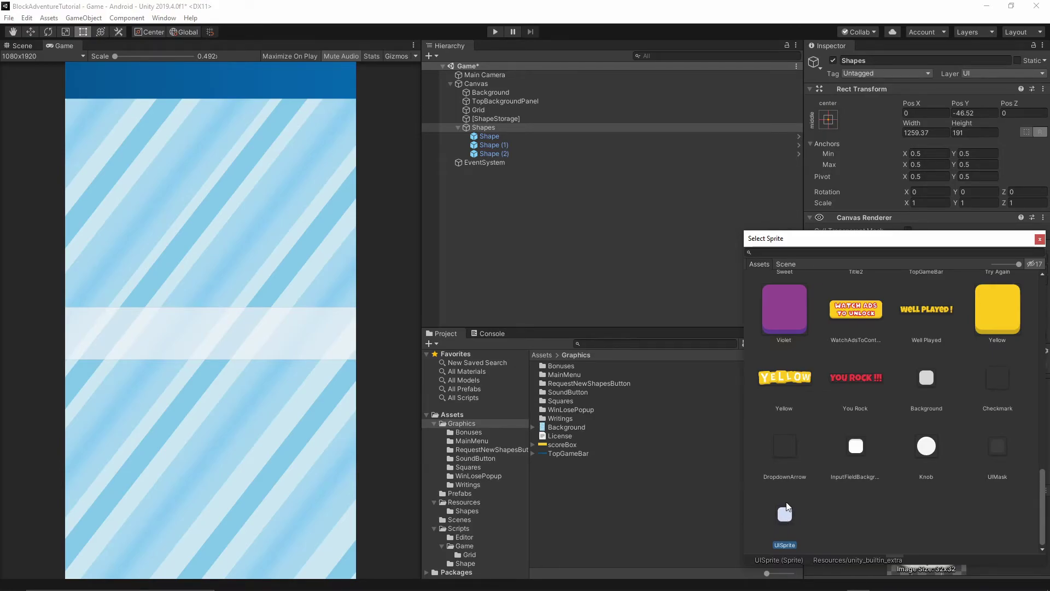
pyautogui.doubleClick(782, 515)
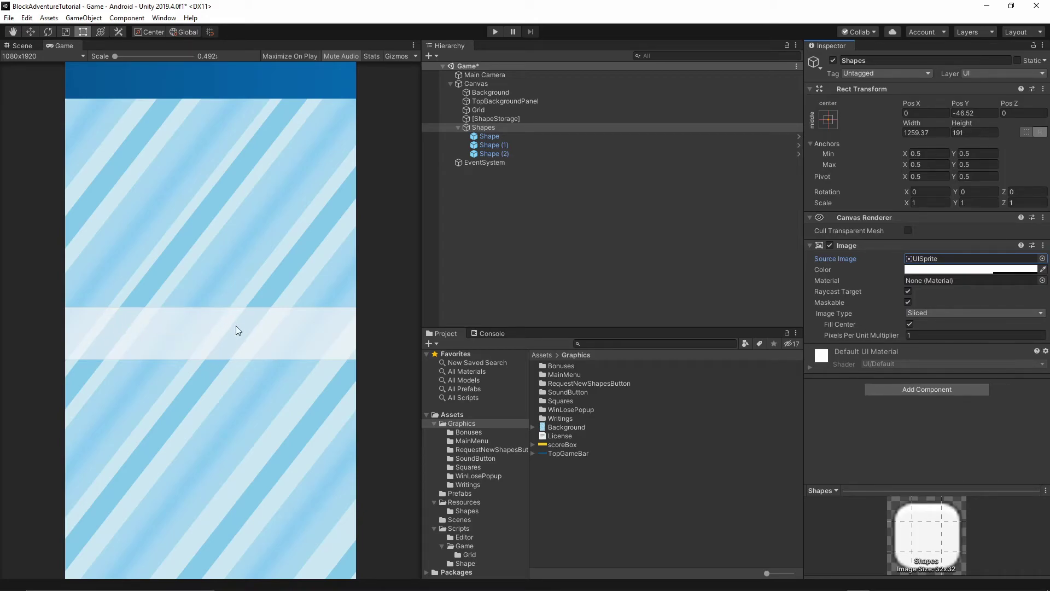
# - Lower the alpha of the Shapes background's image colour to 132
pyautogui.click(963, 269)
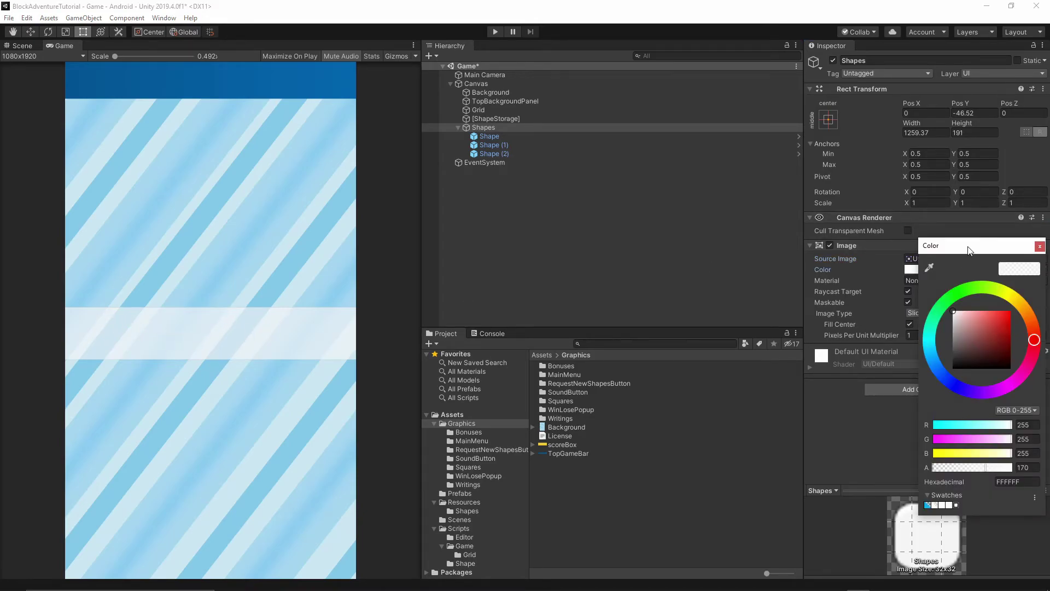
pyautogui.moveTo(968, 250); pyautogui.dragTo(718, 251)
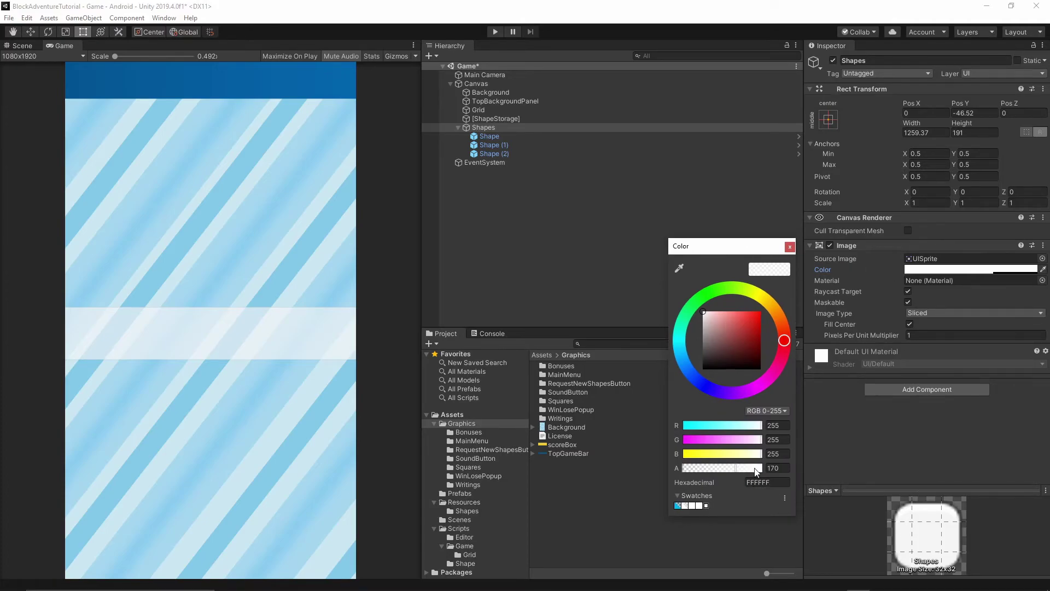
pyautogui.moveTo(738, 469); pyautogui.dragTo(724, 470)
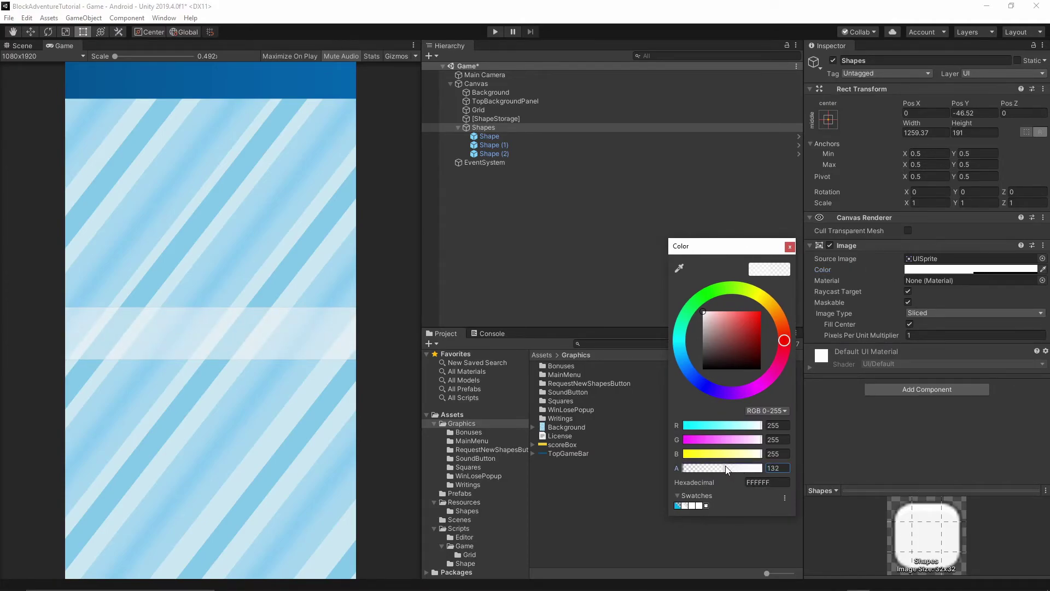
pyautogui.click(787, 244)
pyautogui.click(618, 231)
# - Set the Shapes parent object's Pos Y to 0
pyautogui.click(480, 127)
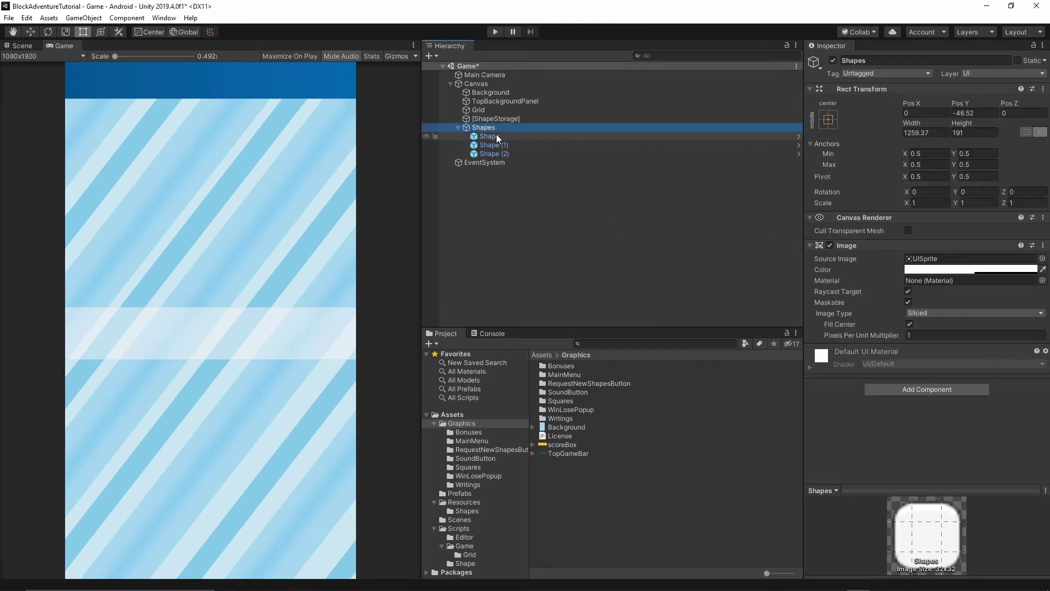
pyautogui.click(987, 113)
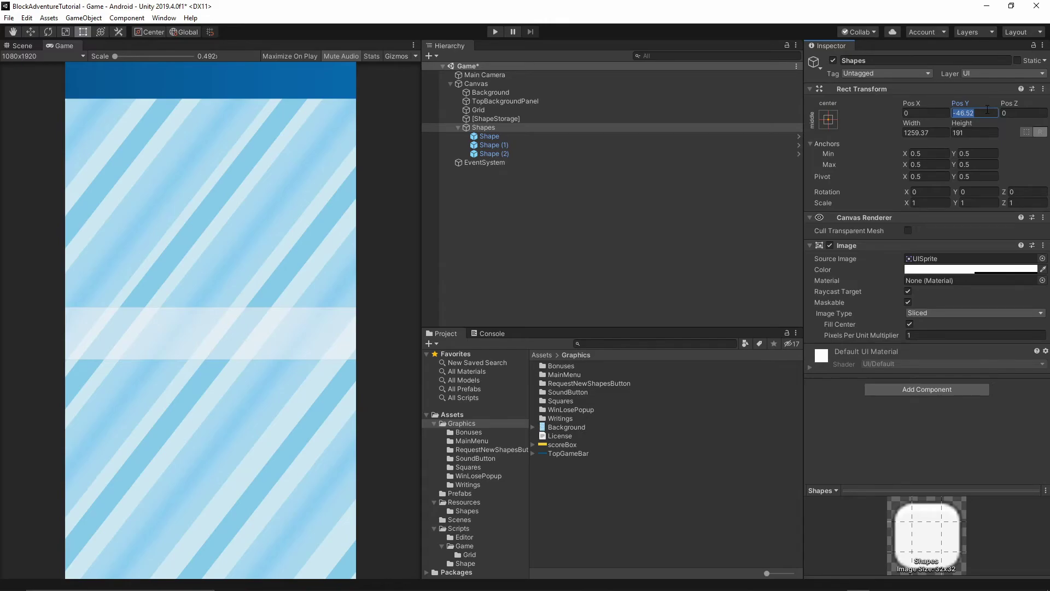
pyautogui.write('0')
pyautogui.click(669, 186)
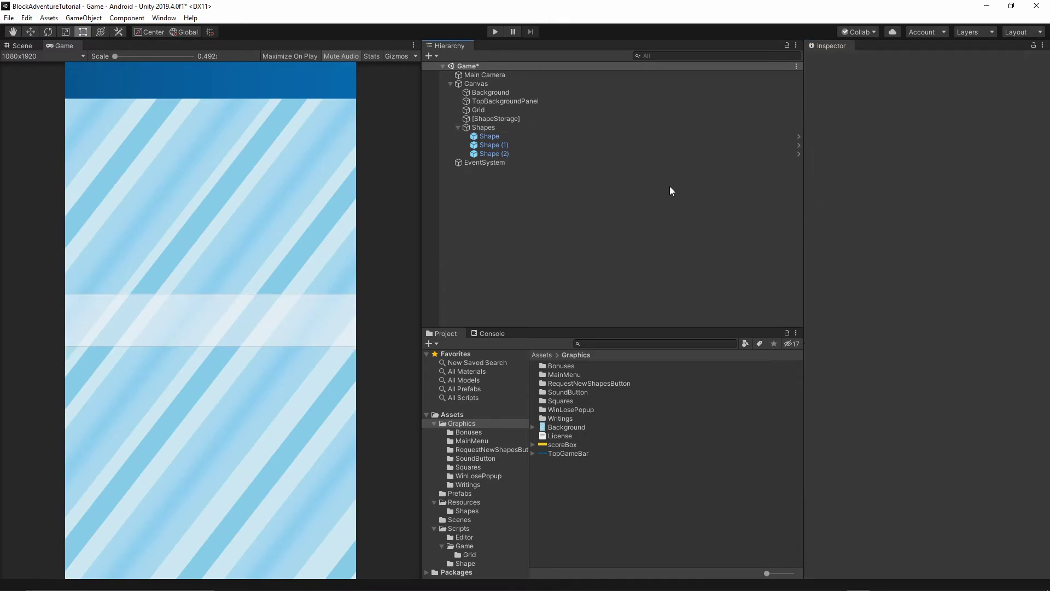
# - Centre the first Shape child in its parent by setting its Pos X and Pos Y to 0
pyautogui.click(488, 137)
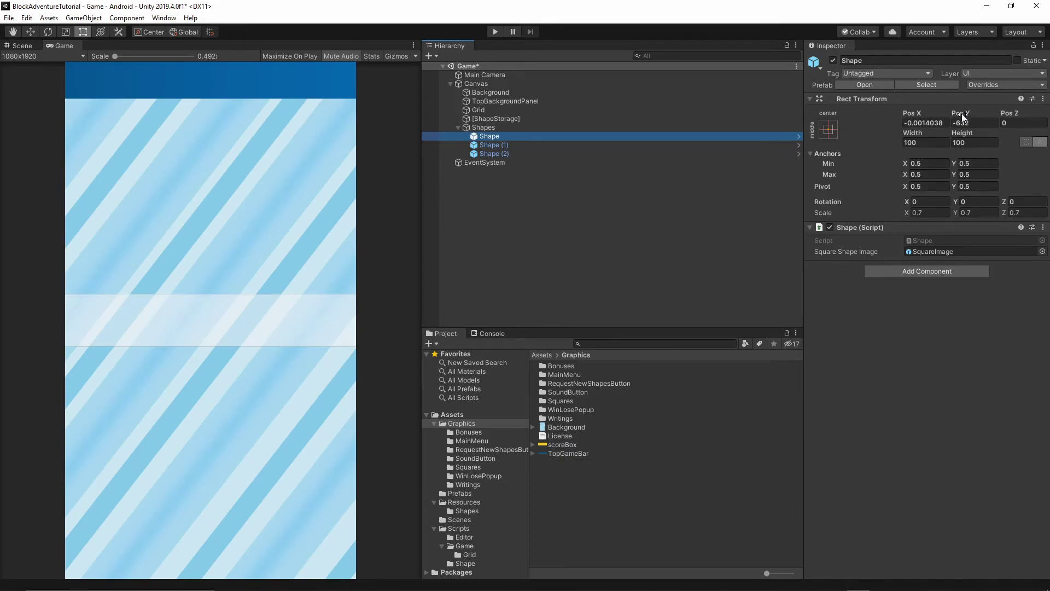
pyautogui.click(947, 122)
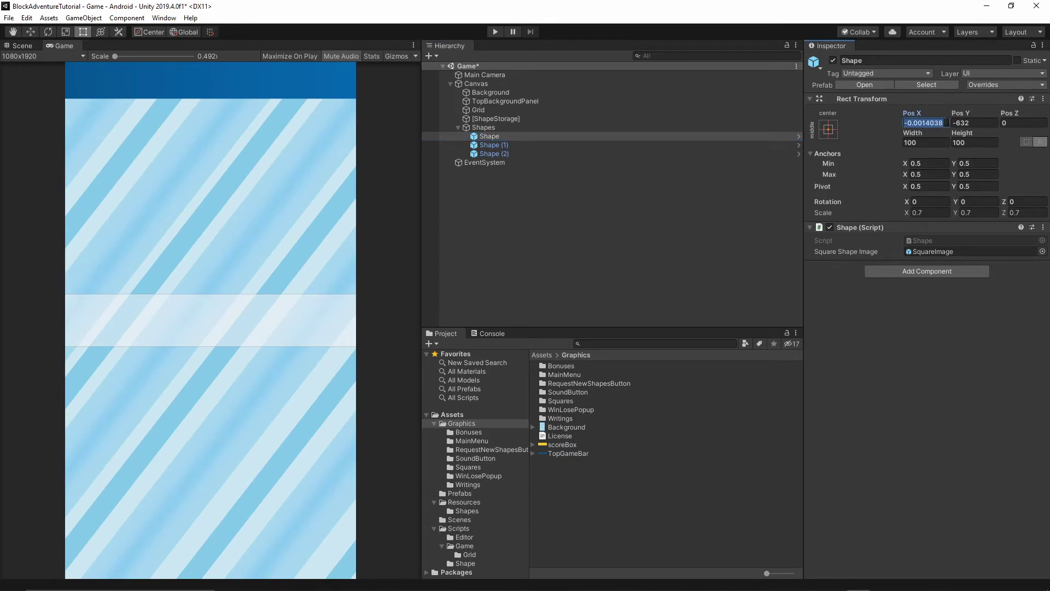
pyautogui.write('0')
pyautogui.click(976, 123)
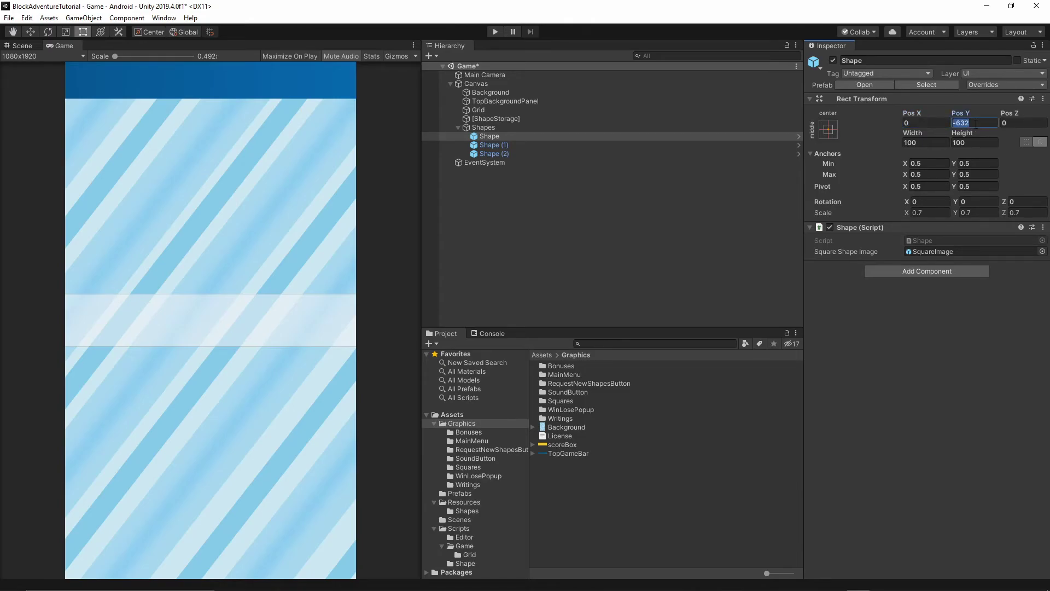
pyautogui.write('0')
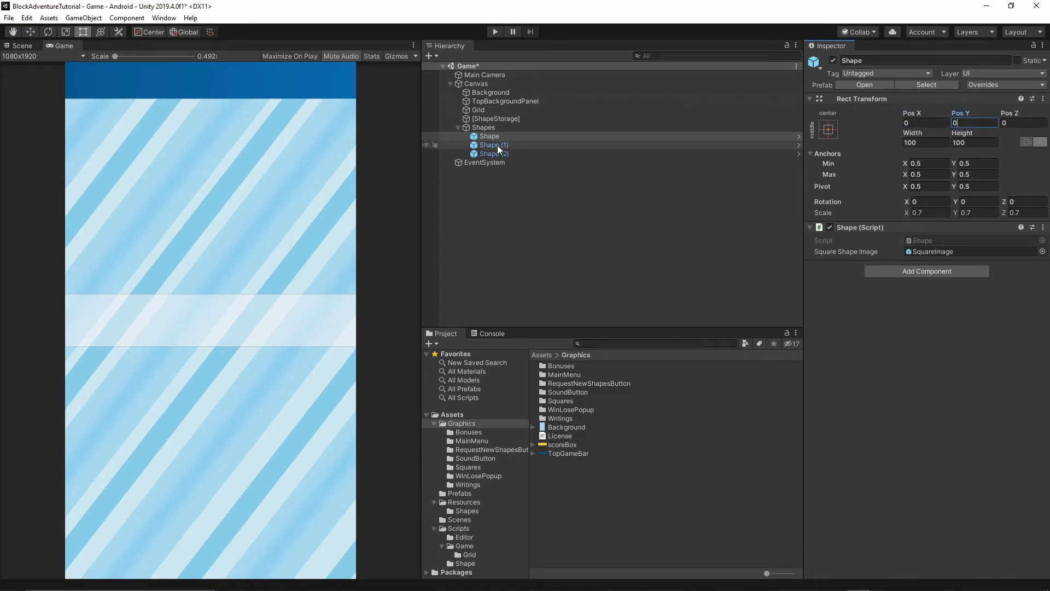
# - Set Pos Y to 0 for both Shape (1) and Shape (2)
pyautogui.click(497, 146)
pyautogui.click(976, 123)
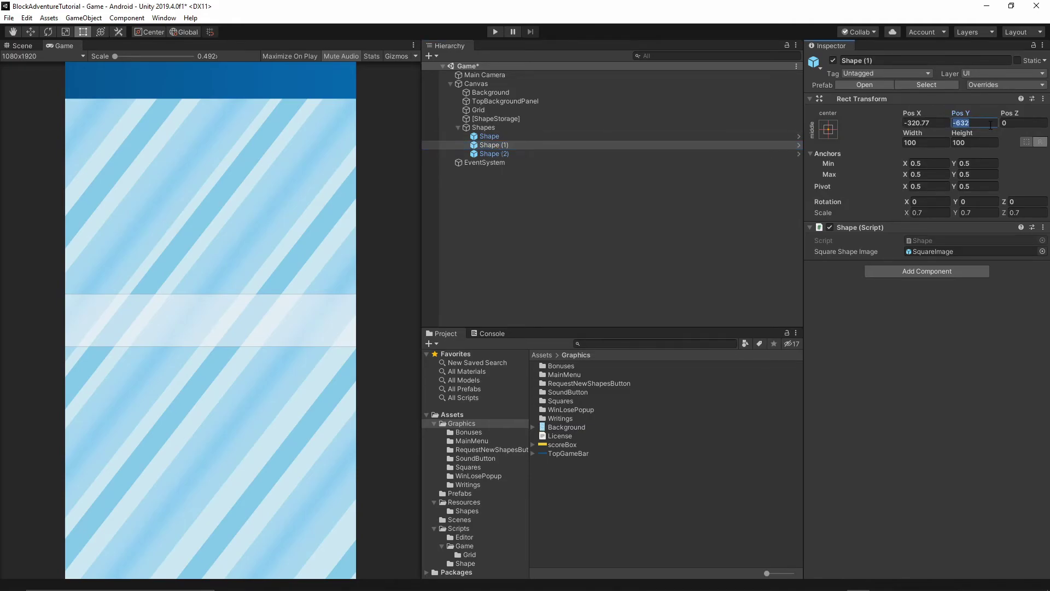
pyautogui.write('0')
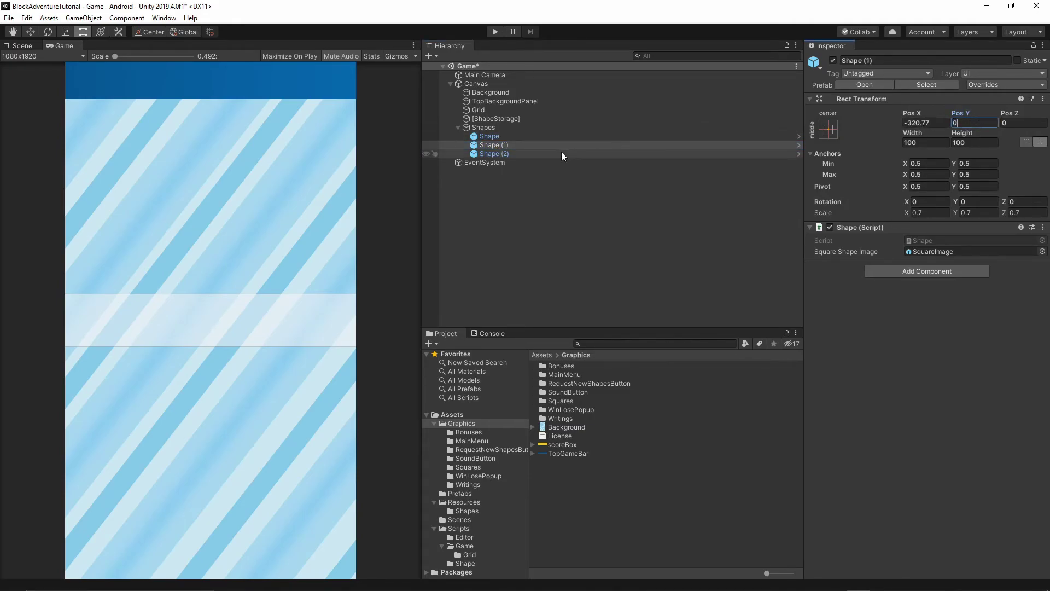
pyautogui.click(560, 154)
pyautogui.click(976, 122)
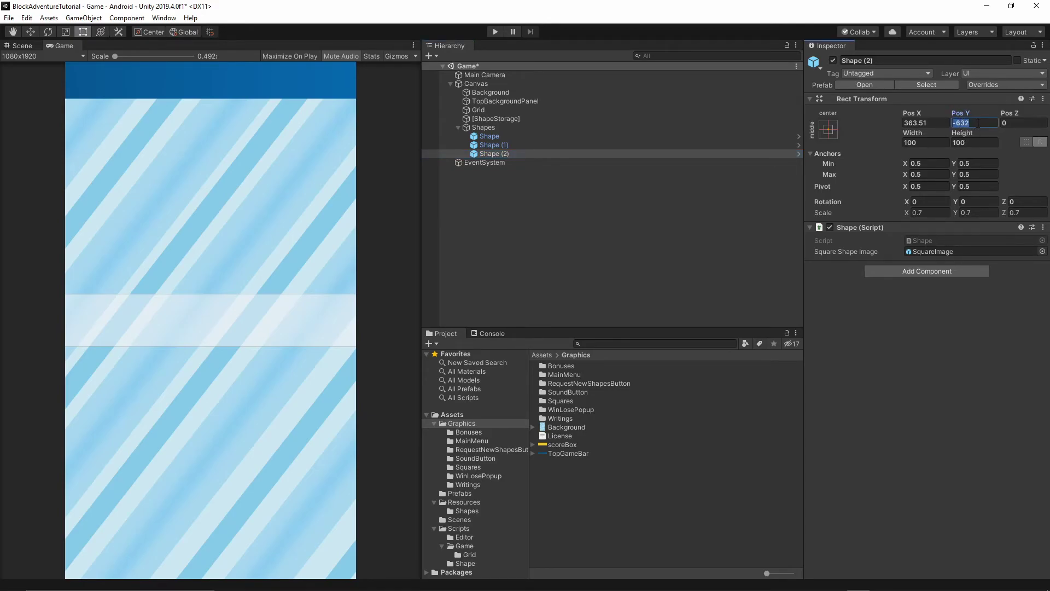
pyautogui.write('0')
pyautogui.press('Return')
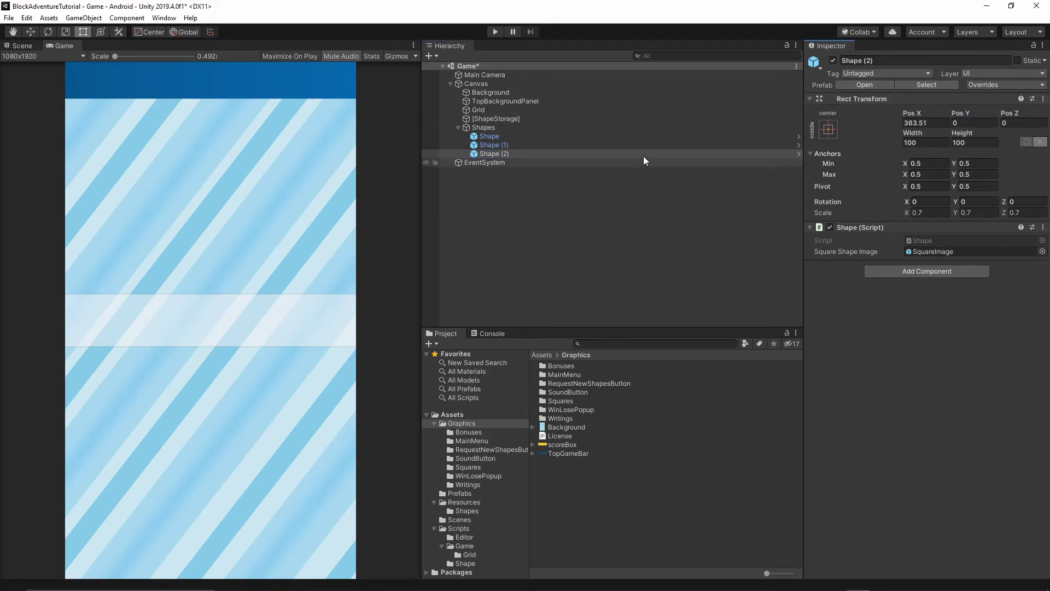
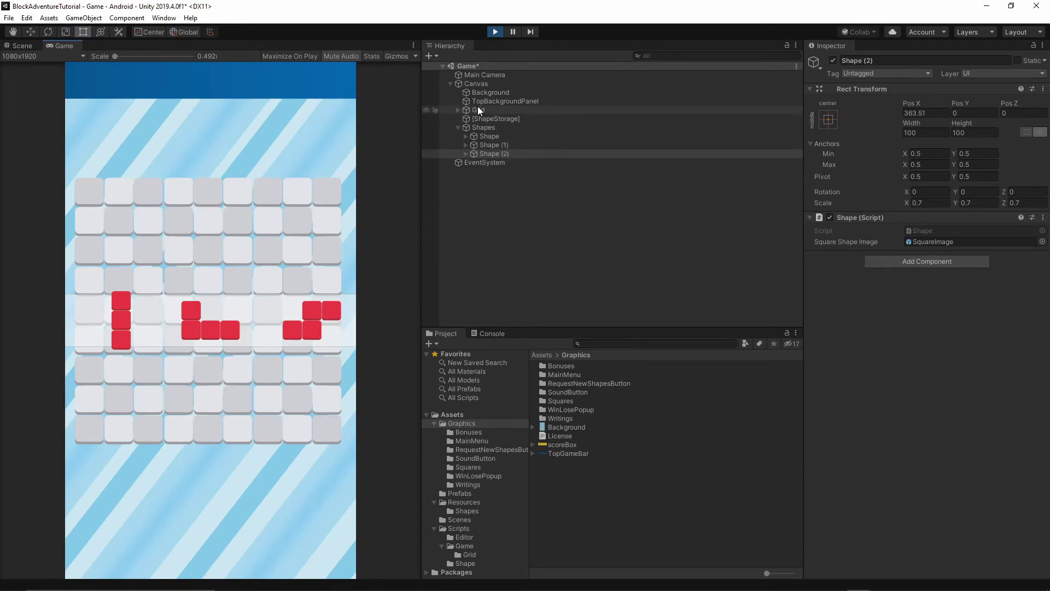
# - In the running game, move the Shapes parent below the grid to Pos Y about -651 and set its Height to 279
pyautogui.click(483, 127)
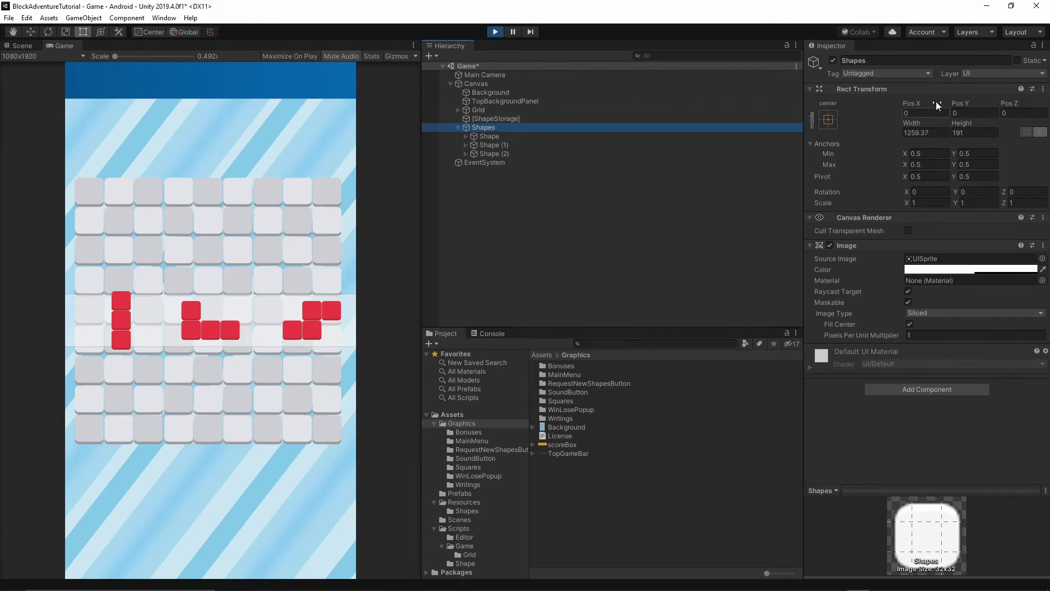
pyautogui.click(566, 229)
pyautogui.click(474, 121)
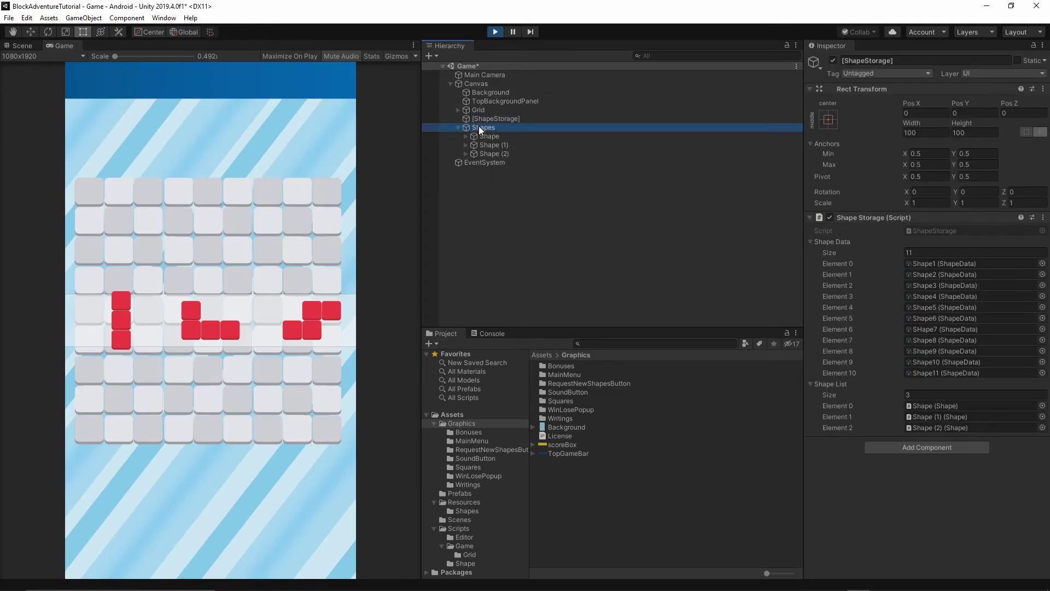
pyautogui.click(478, 127)
pyautogui.click(963, 102)
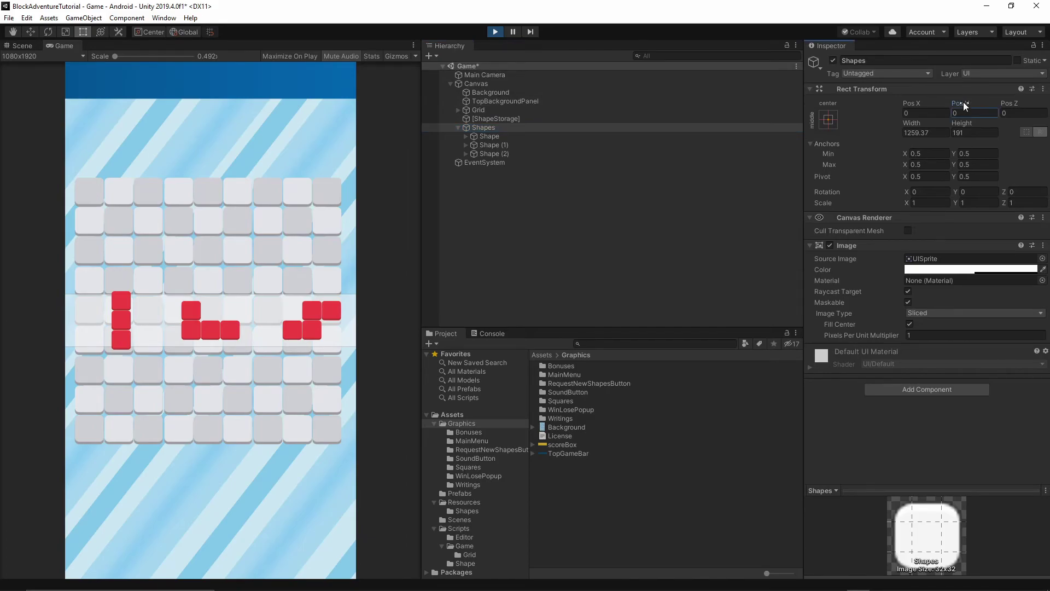
pyautogui.moveTo(964, 101); pyautogui.dragTo(941, 83)
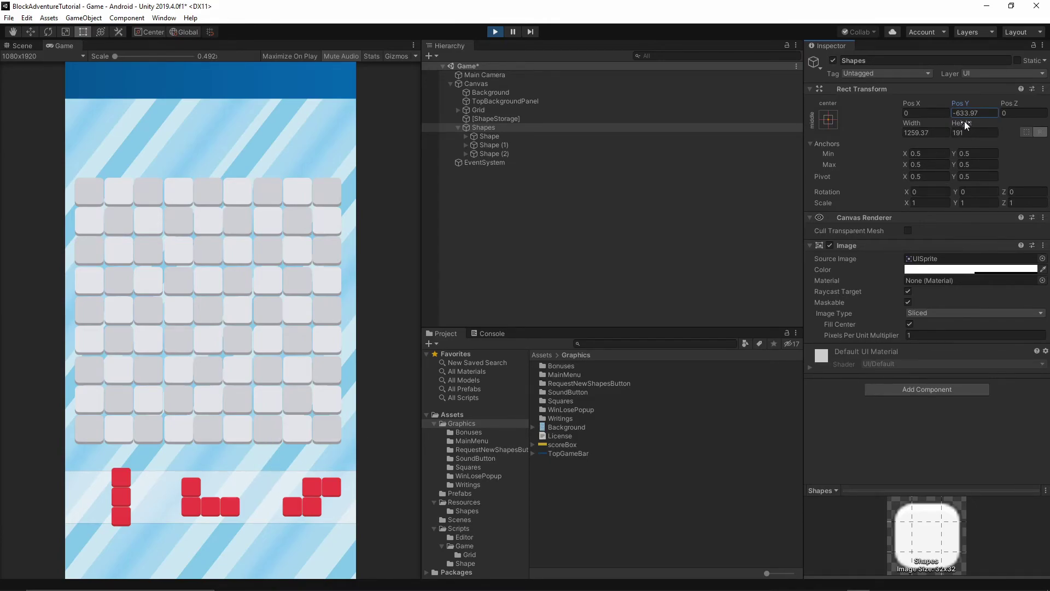
pyautogui.moveTo(966, 119); pyautogui.dragTo(480, 279)
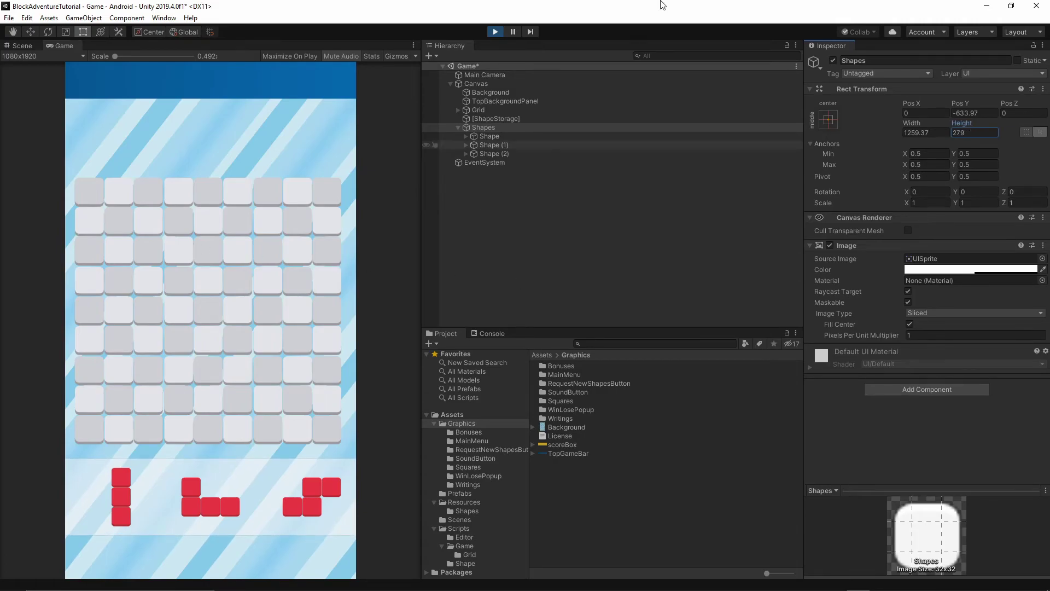
pyautogui.moveTo(968, 99); pyautogui.dragTo(941, 112)
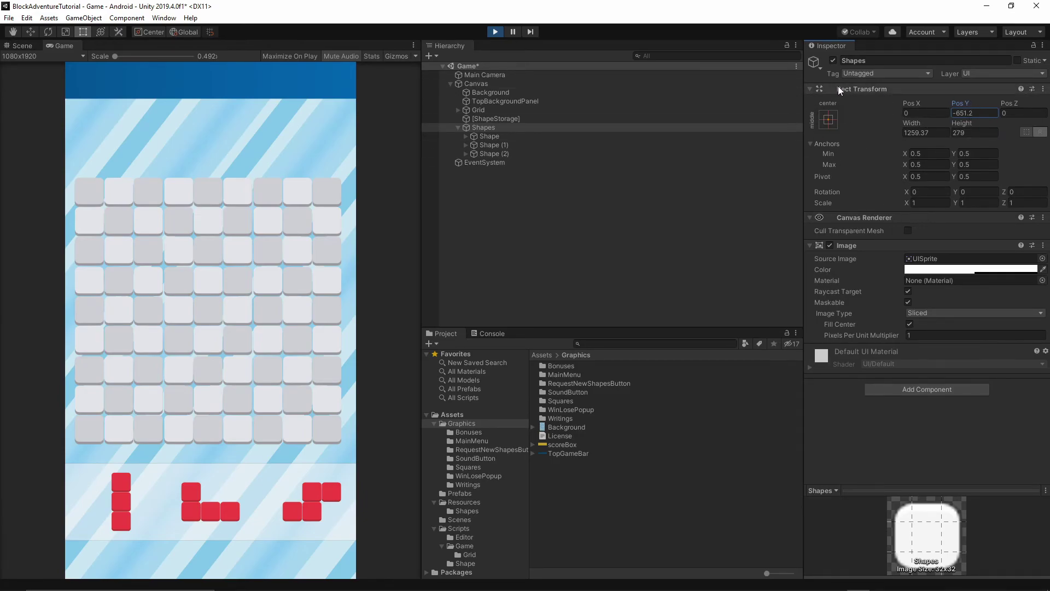
# - Copy the Shapes parent's Rect Transform from the running game, stop it, and paste the component values onto Shapes in edit mode
pyautogui.click(1043, 89)
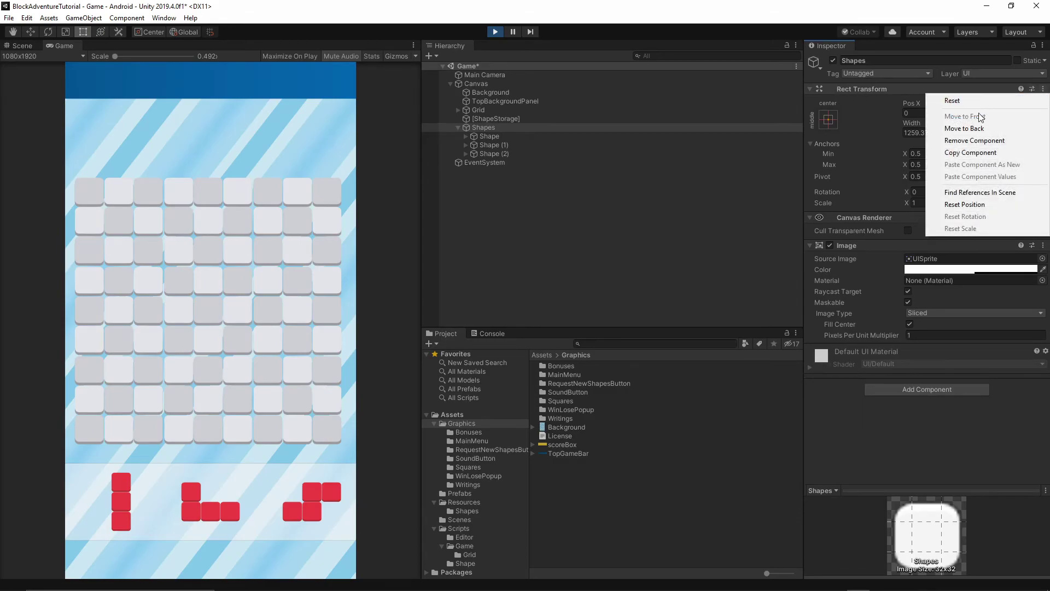
pyautogui.click(965, 154)
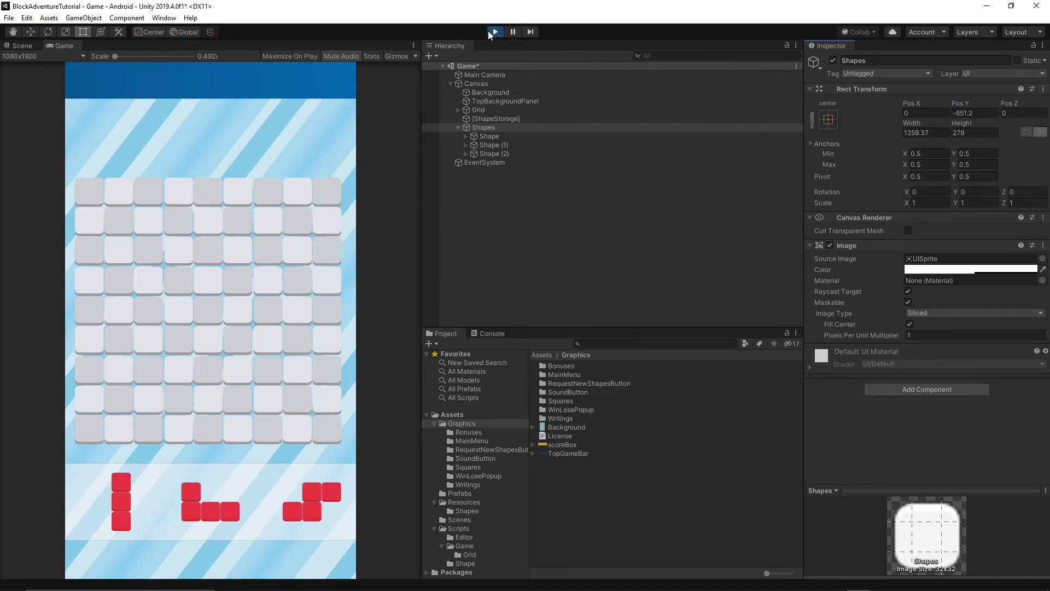
pyautogui.click(495, 32)
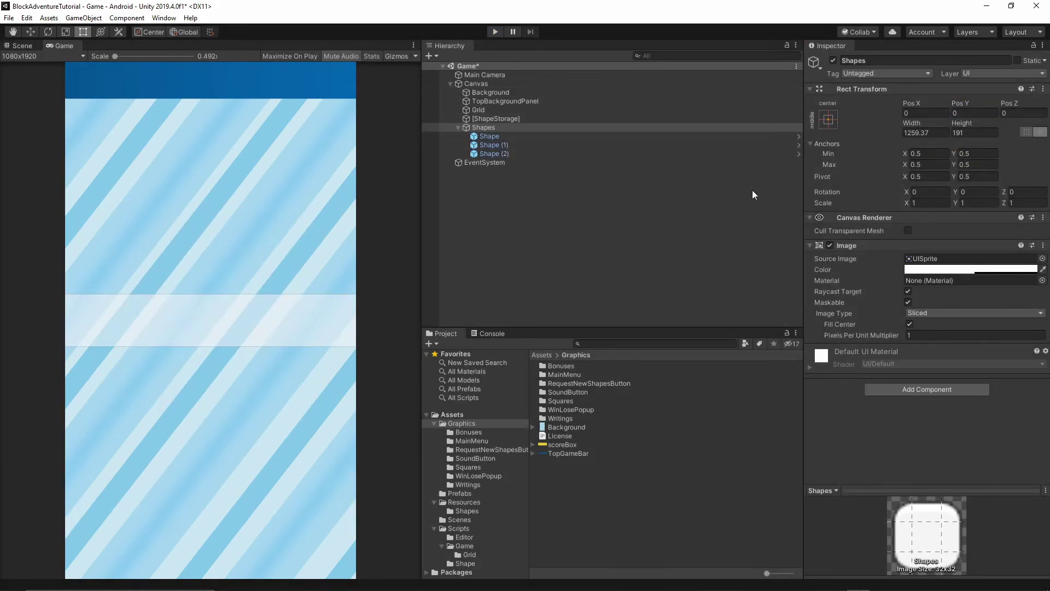
pyautogui.click(1044, 89)
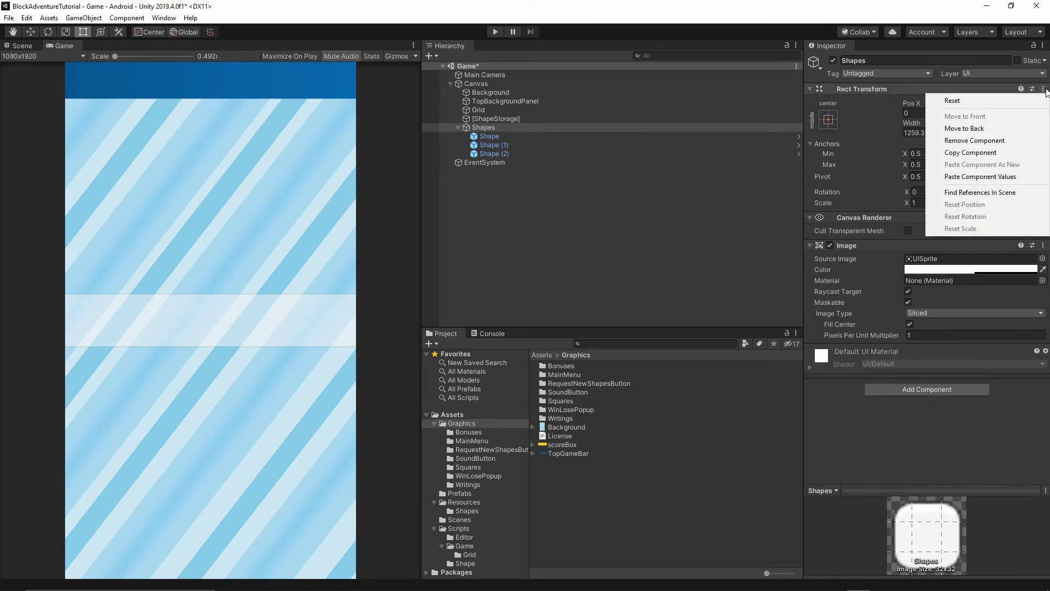
pyautogui.click(988, 178)
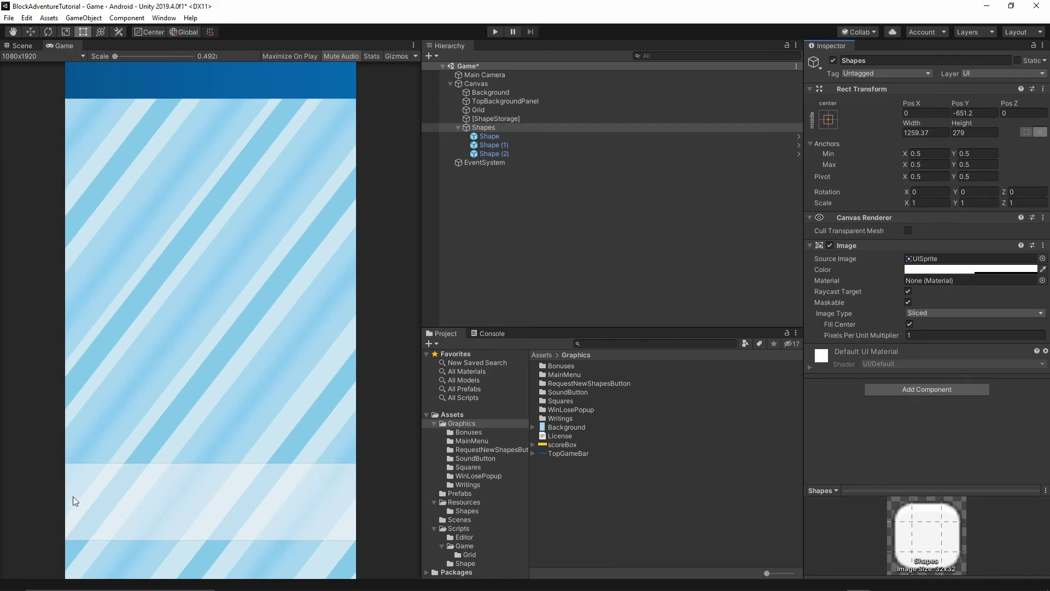
pyautogui.click(674, 253)
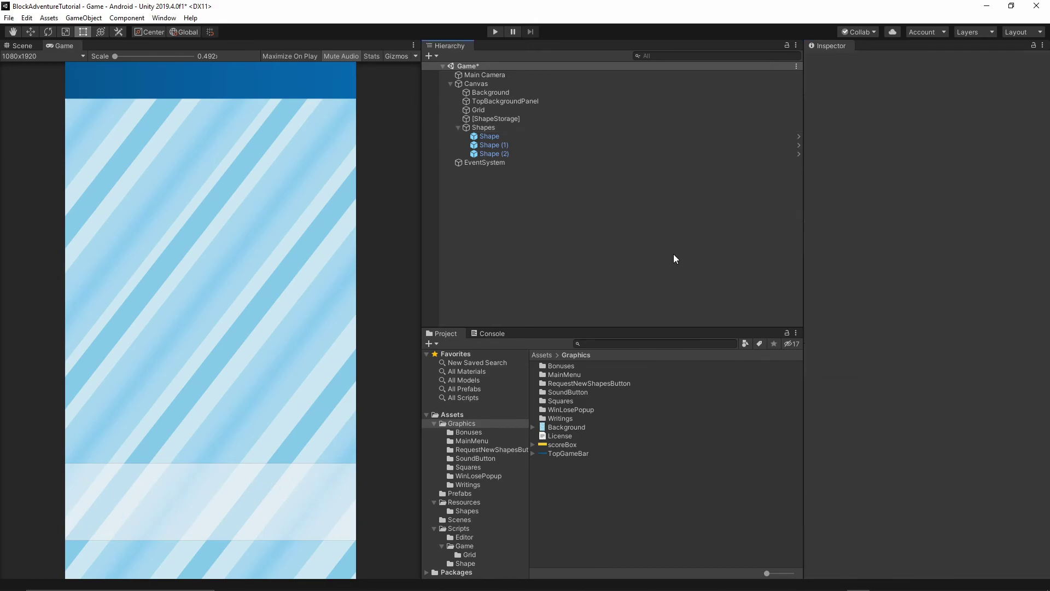
# - Run the game several times in a row to check how different random shapes sit in the strip below the grid
pyautogui.click(508, 129)
pyautogui.click(494, 32)
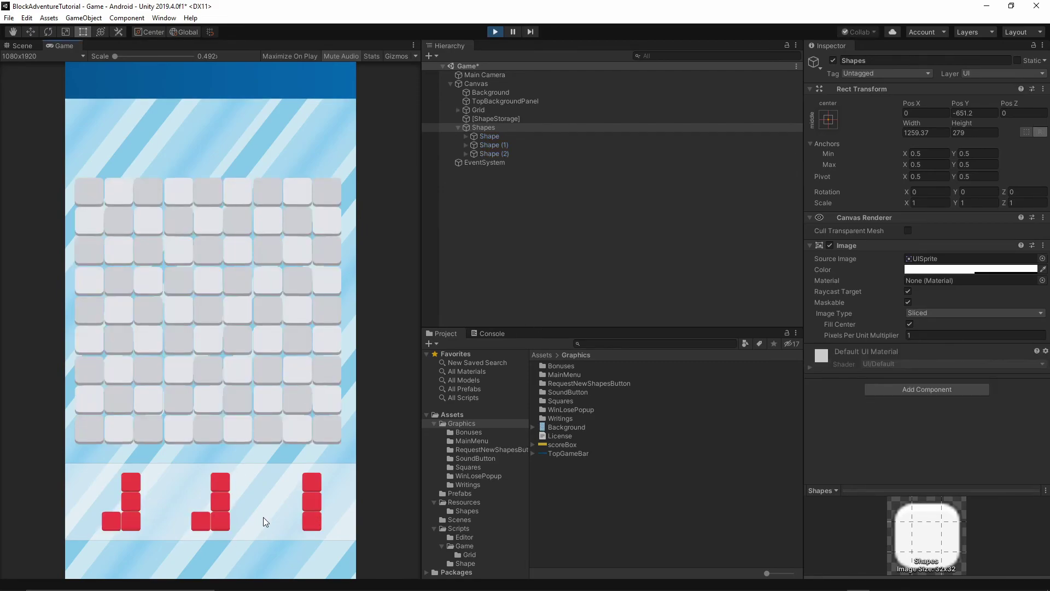
pyautogui.click(499, 32)
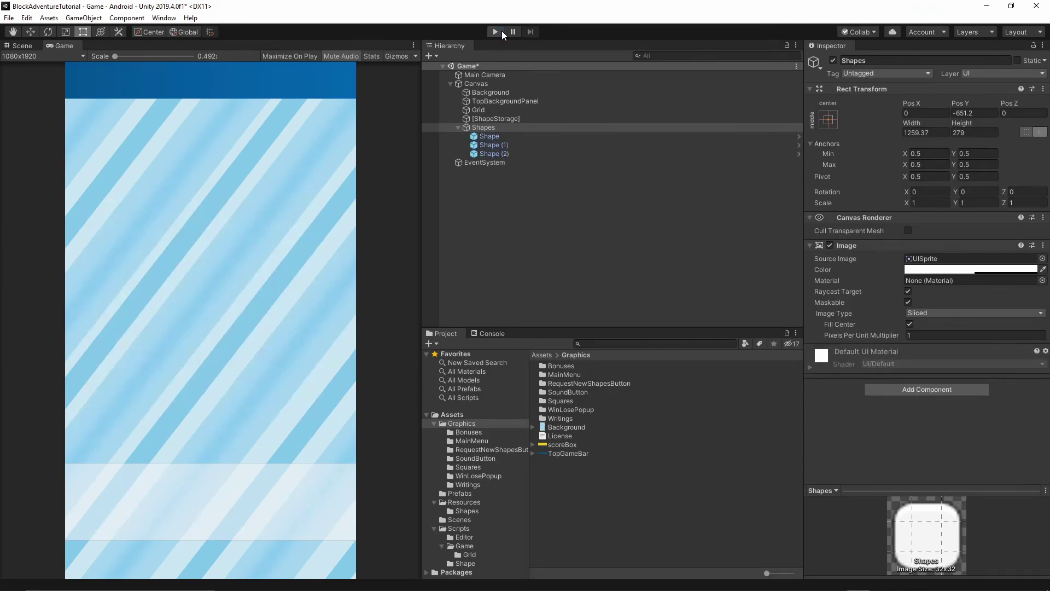
pyautogui.hotkey('ctrl', 'p')
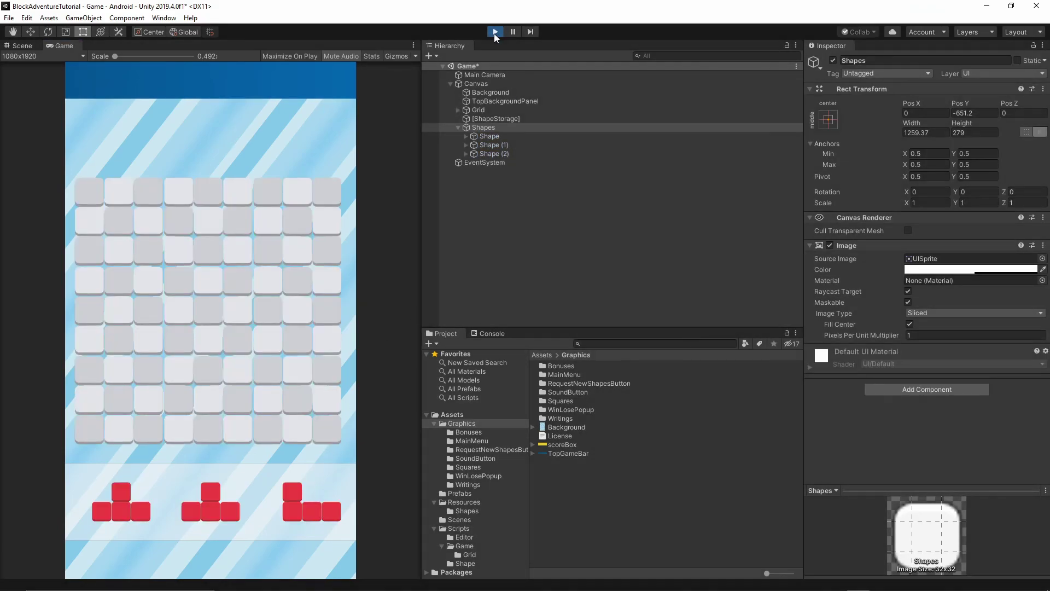
pyautogui.click(494, 32)
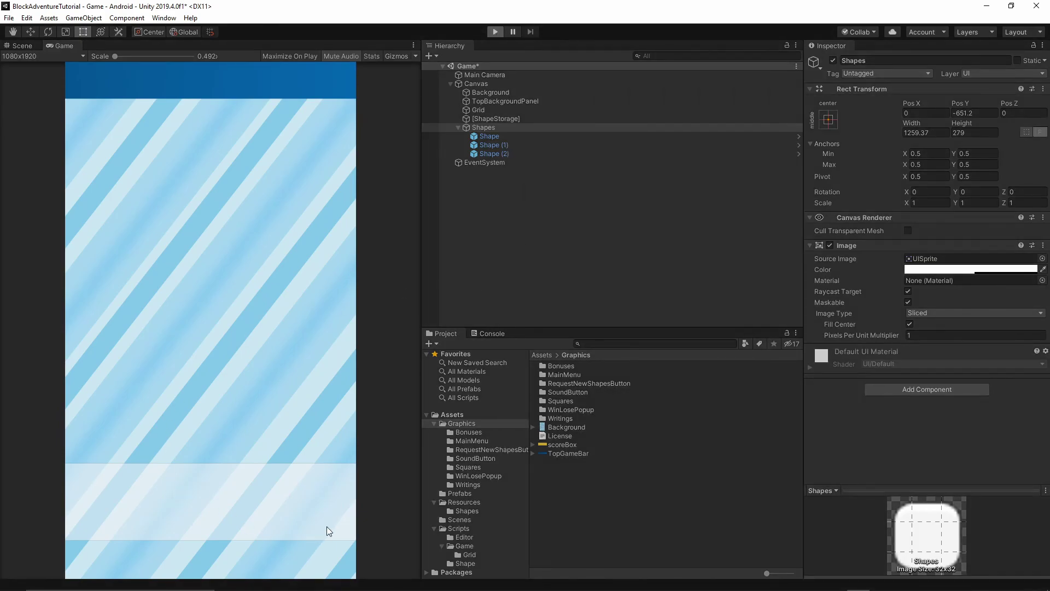
pyautogui.hotkey('ctrl', 'p')
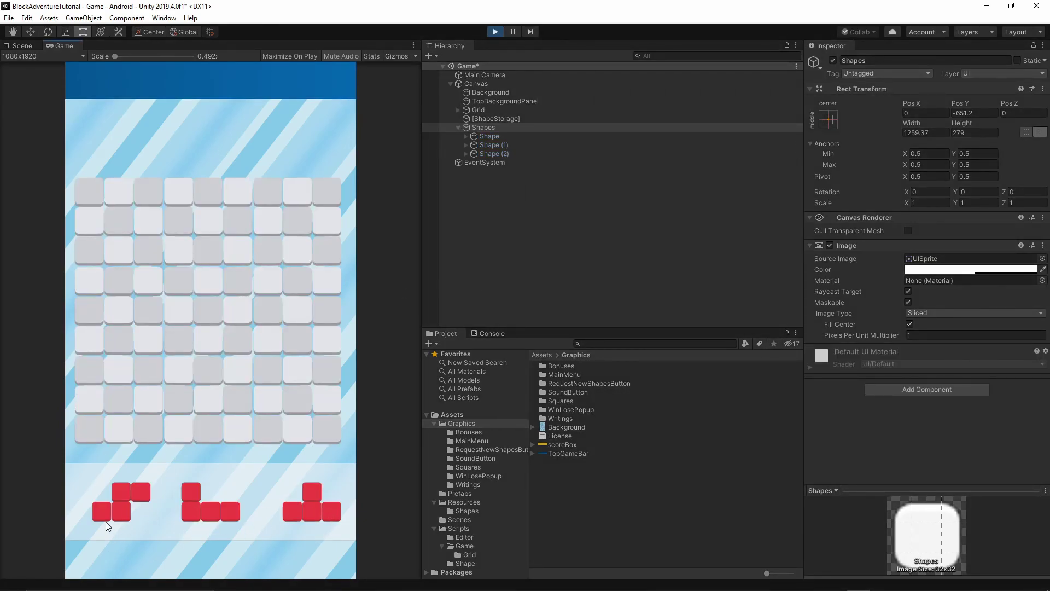